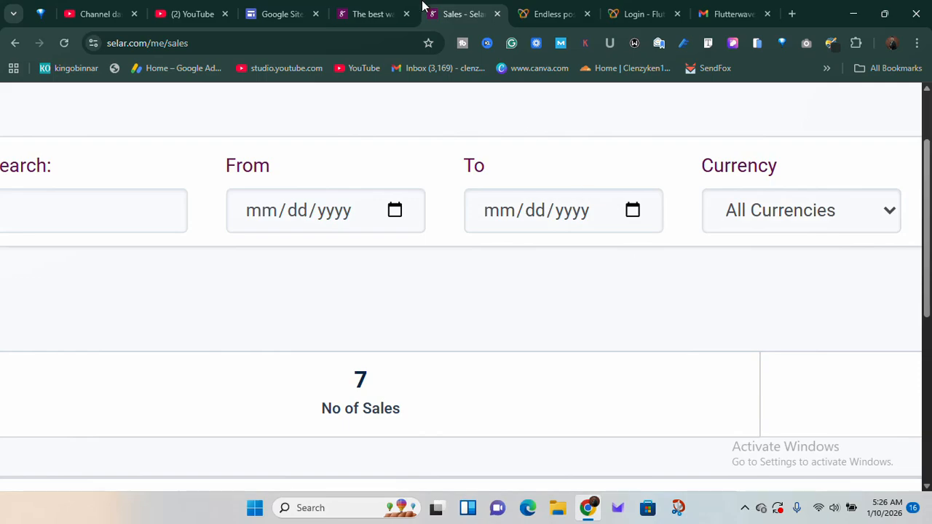
Examine the Selar homepage's sections on product types, payments, integrations and customer testimonials
click(372, 14)
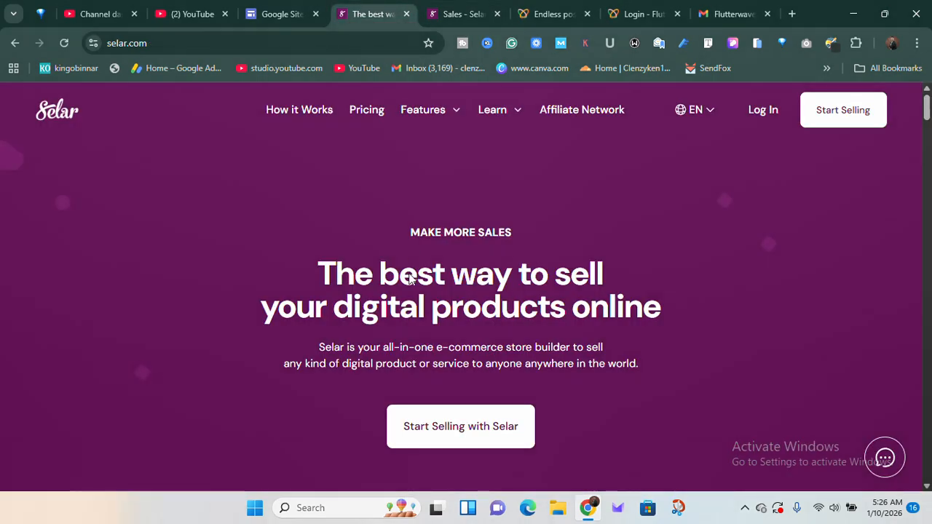
scroll(409, 279, down, 15)
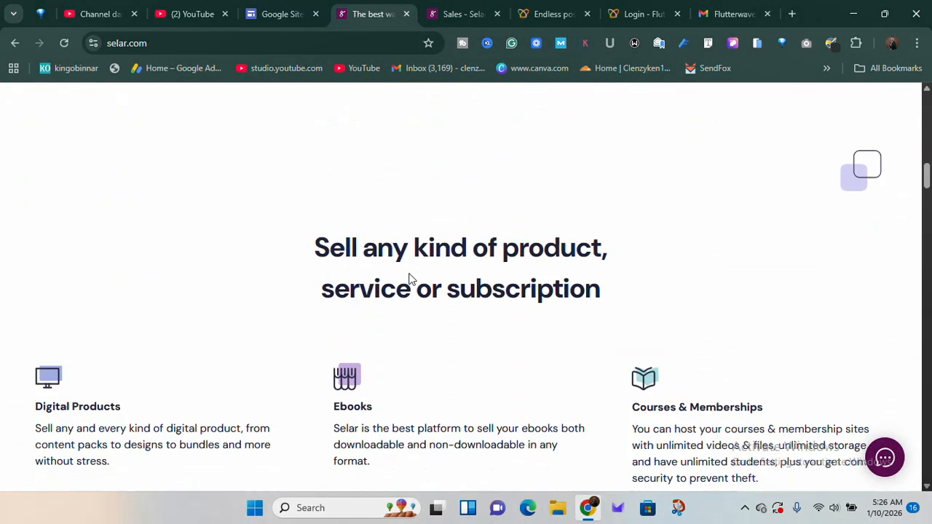
scroll(409, 279, down, 13)
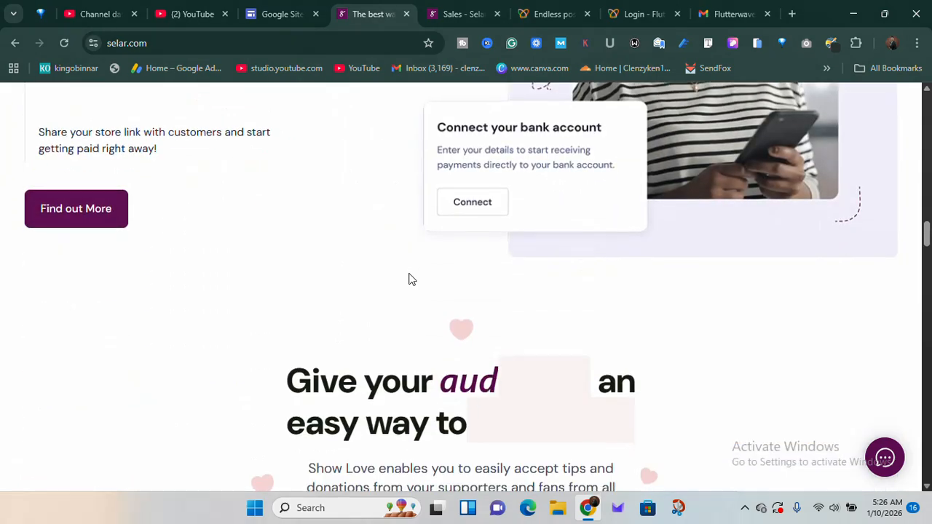
scroll(409, 279, down, 12)
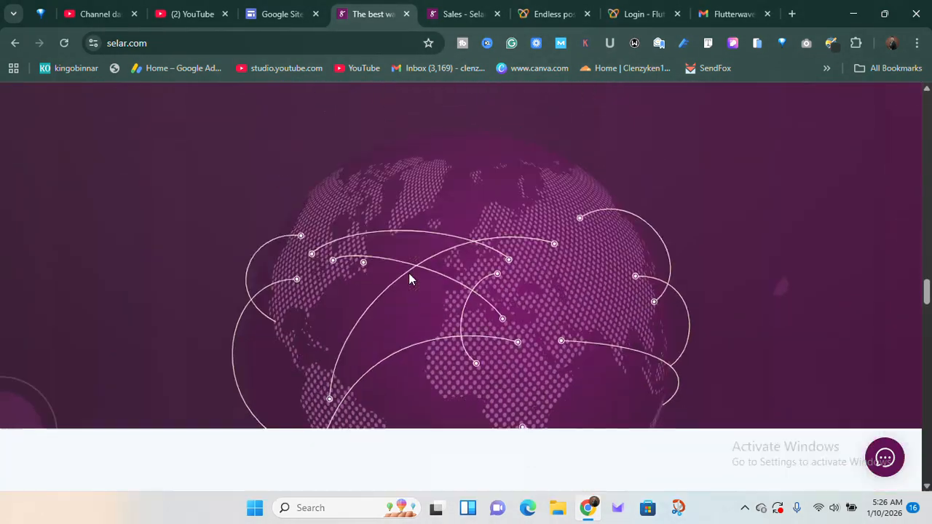
scroll(408, 274, down, 10)
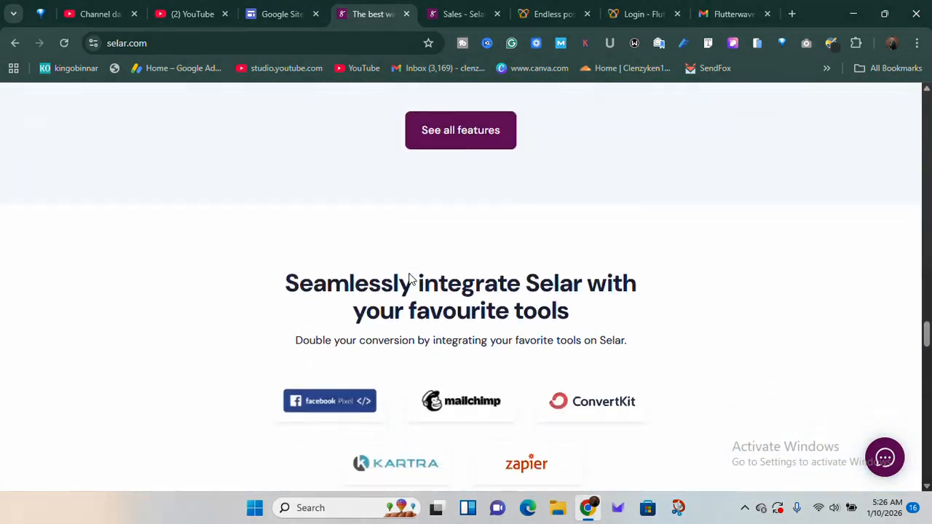
scroll(409, 278, down, 8)
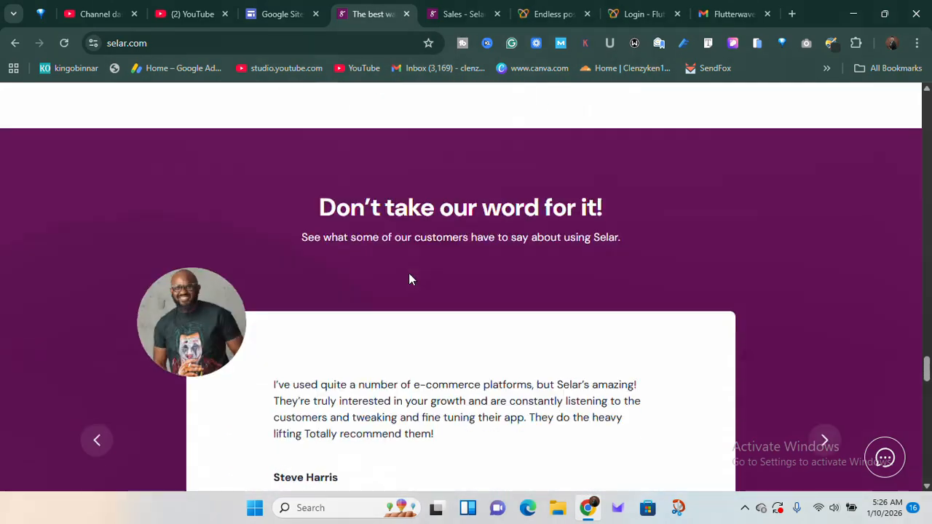
scroll(409, 279, down, 5)
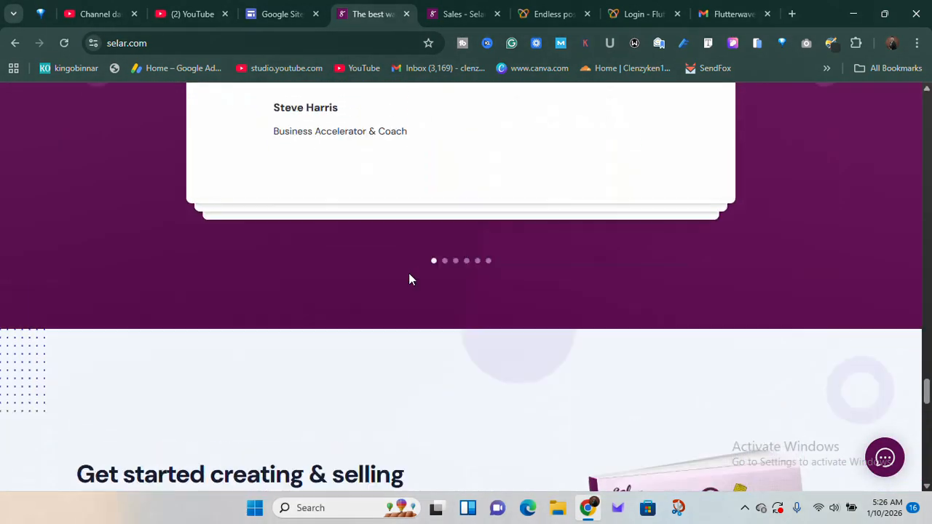
scroll(409, 279, up, 20)
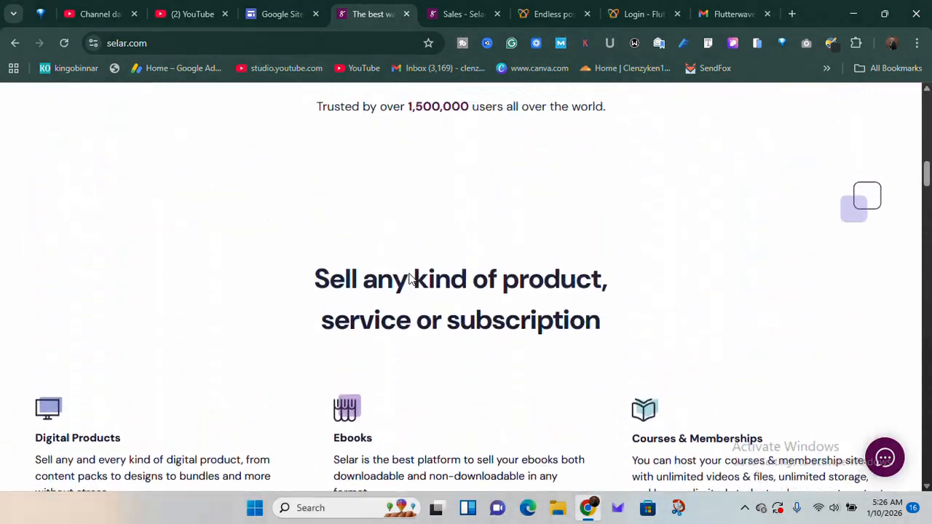
scroll(410, 279, up, 8)
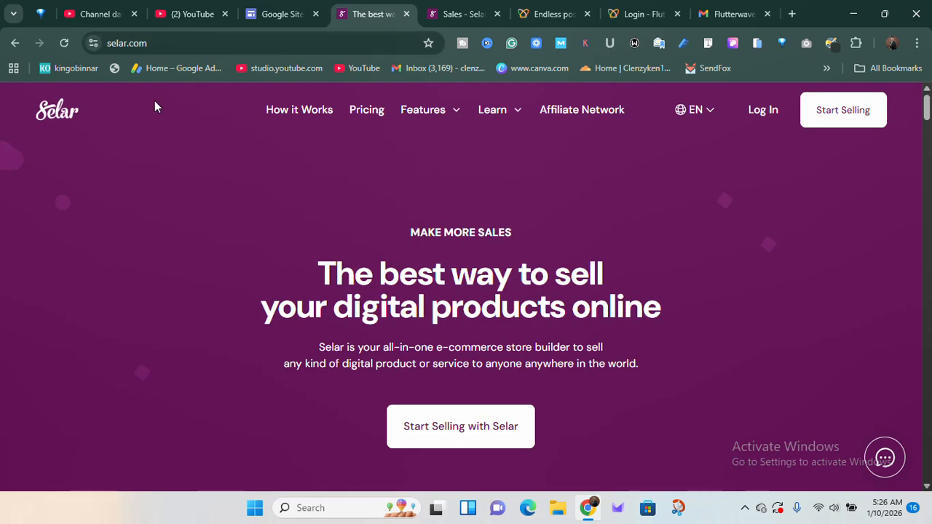
scroll(671, 178, up, 3)
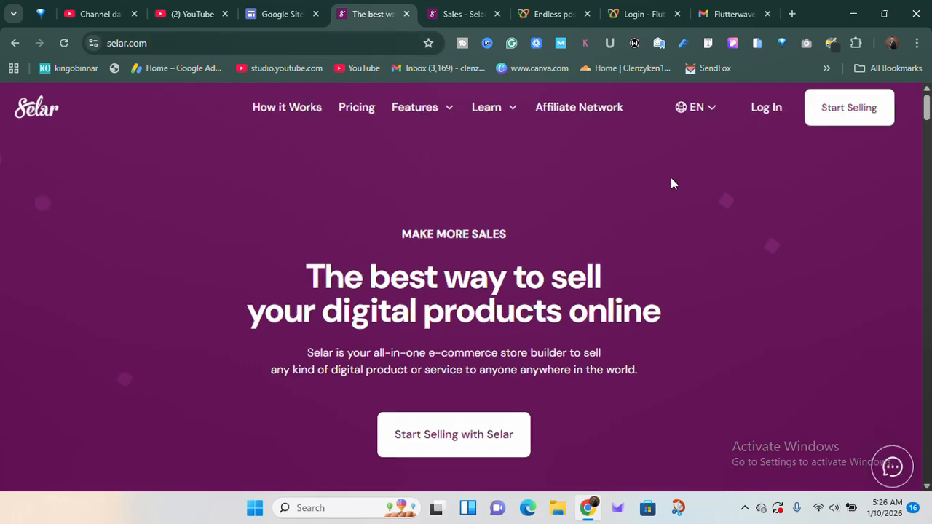
scroll(670, 178, down, 3)
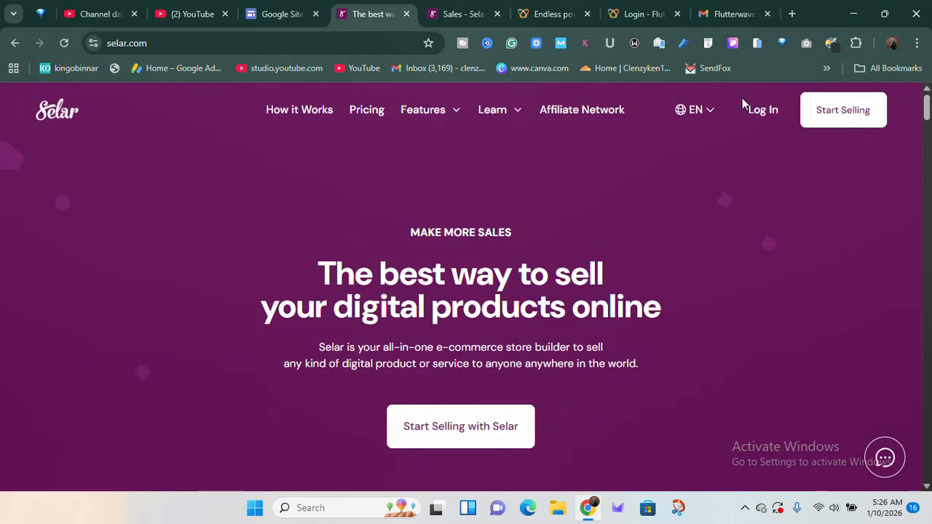
Go from the Sales page to the creator dashboard and begin adding a product to see the available product types
click(455, 15)
scroll(204, 169, up, 4)
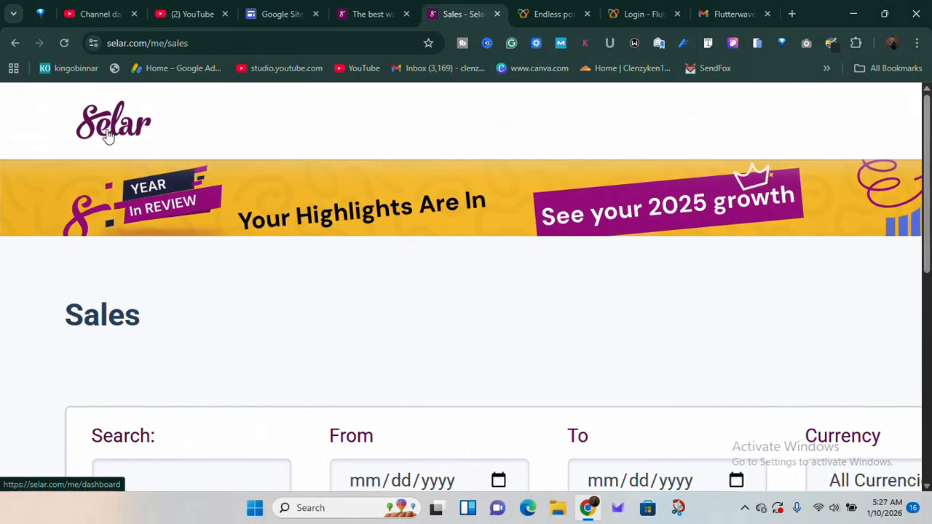
click(108, 136)
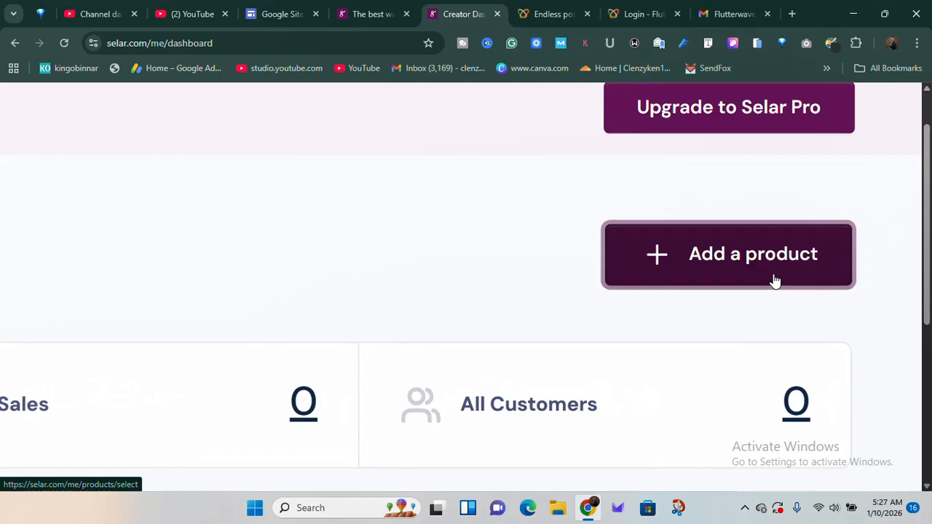
click(774, 279)
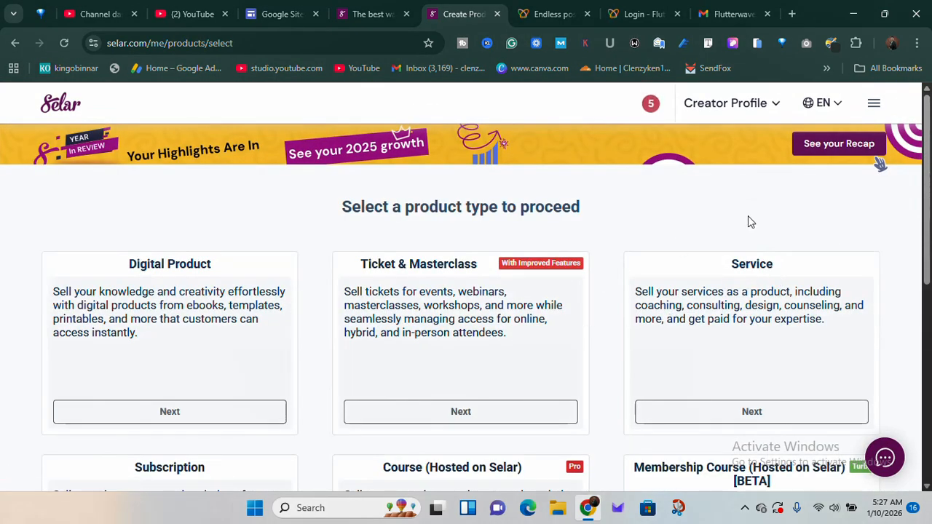
Open the General Store Settings of the Selar account
click(874, 104)
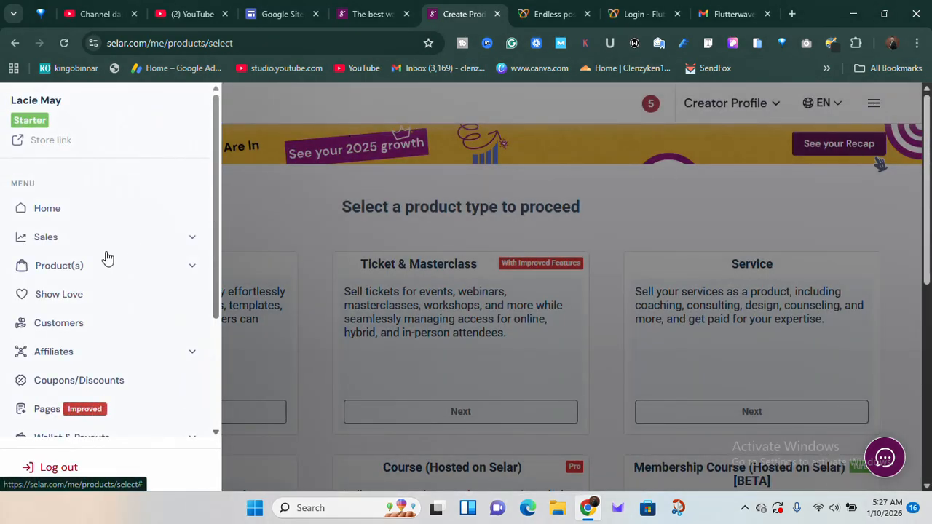
scroll(107, 257, down, 3)
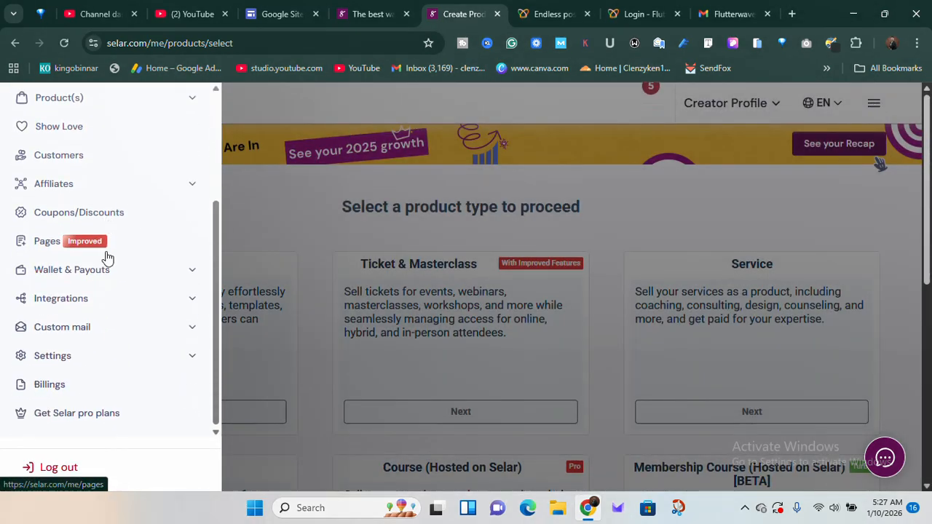
click(80, 361)
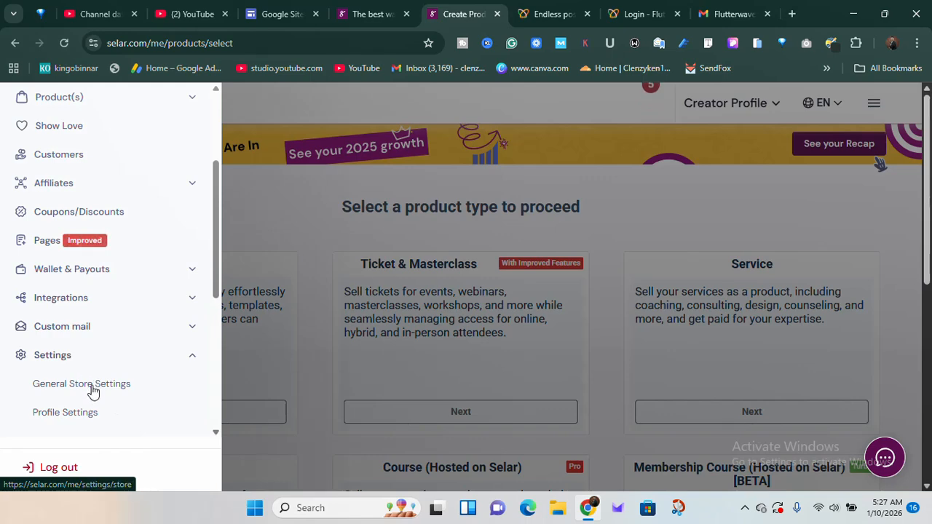
click(92, 391)
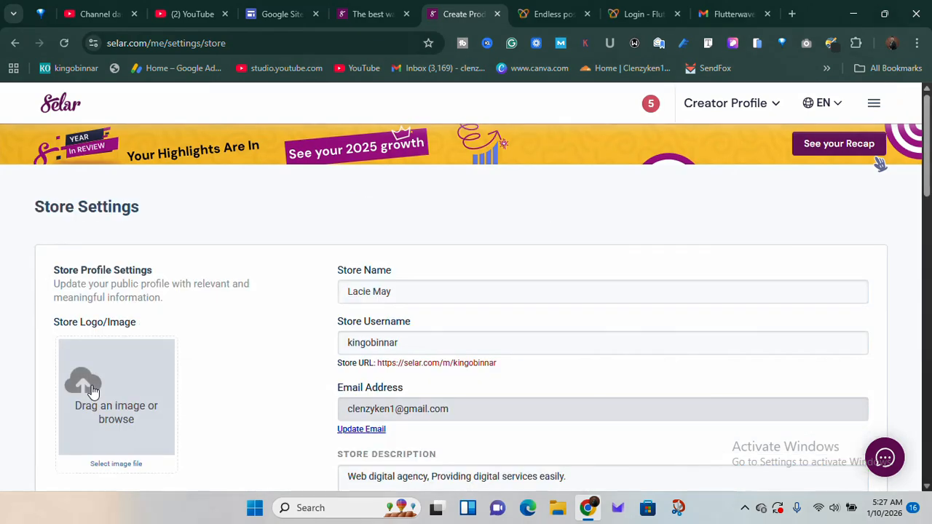
Review the store name, store username, description and social media fields in the store settings
click(395, 292)
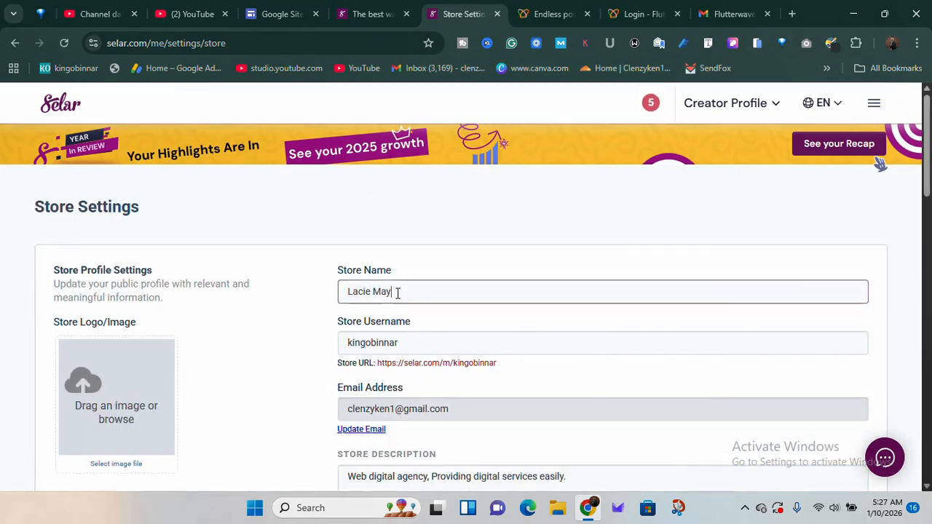
click(399, 342)
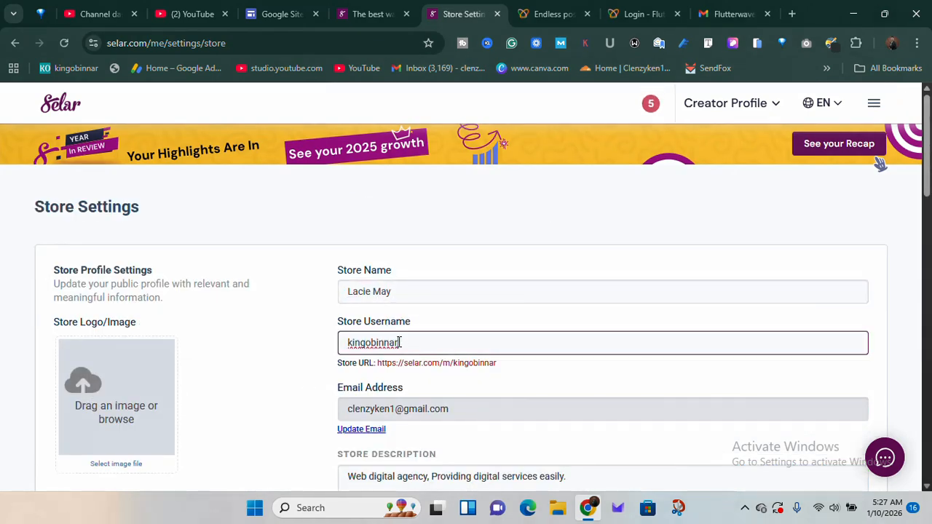
scroll(399, 343, down, 2)
scroll(399, 342, down, 5)
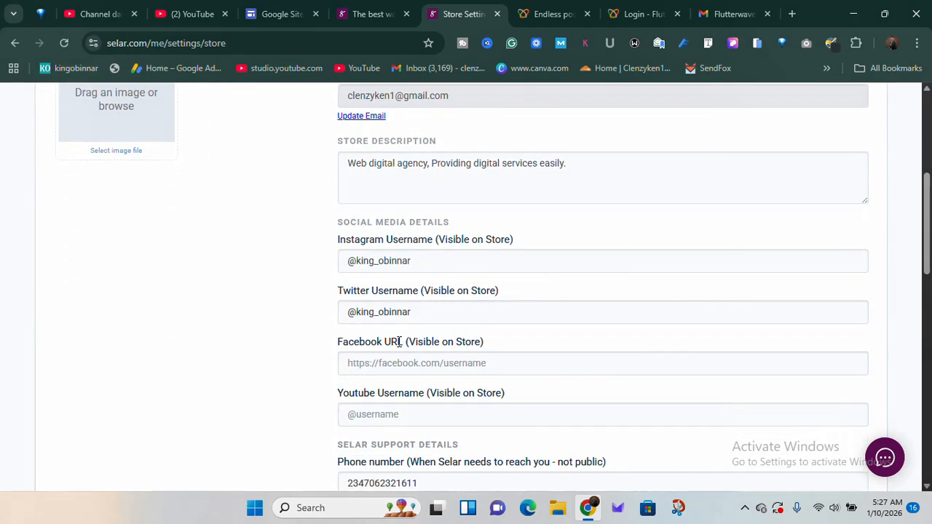
scroll(399, 342, up, 7)
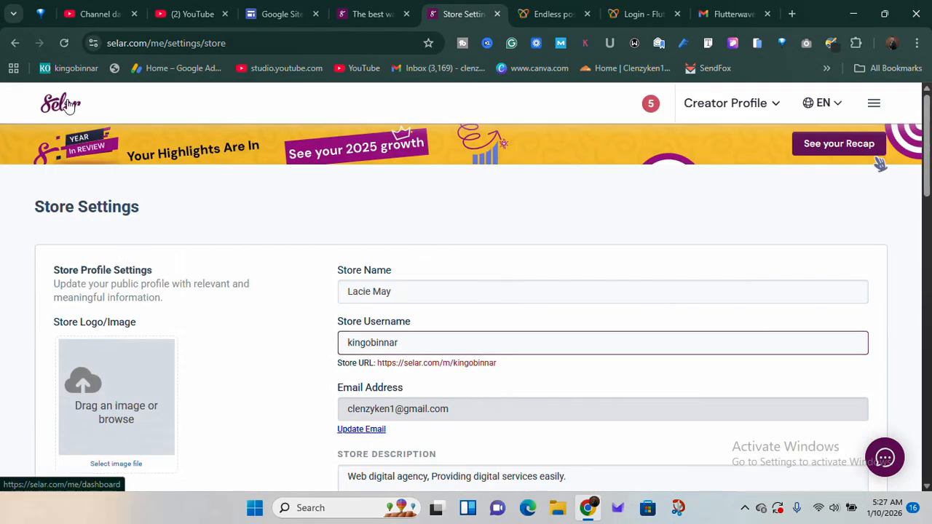
click(67, 105)
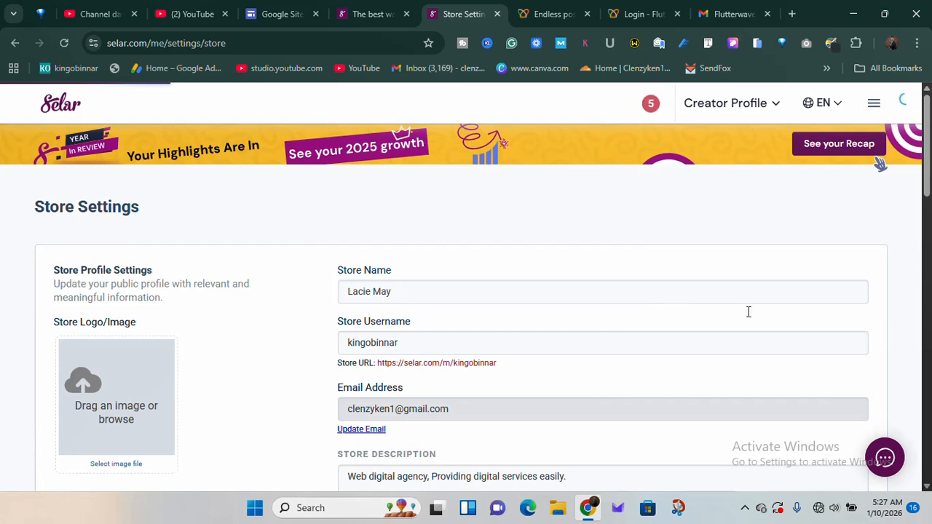
click(745, 510)
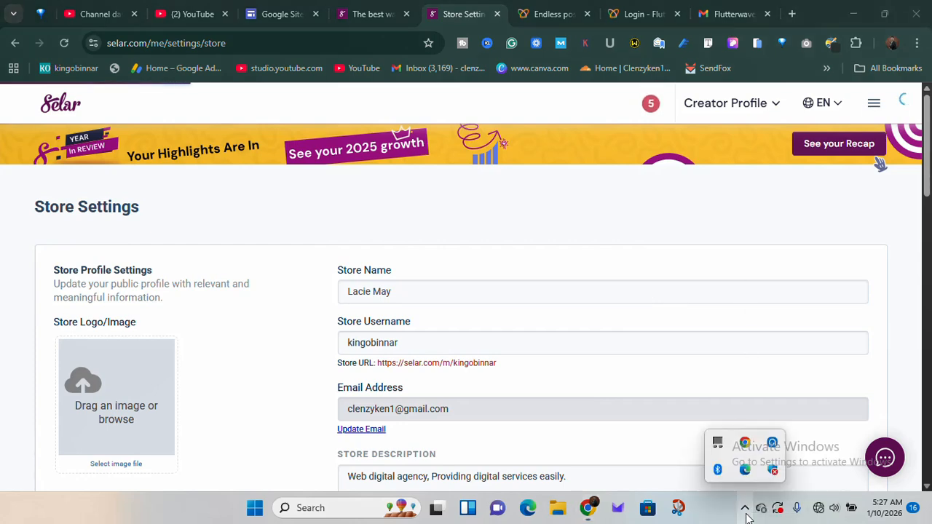
click(772, 444)
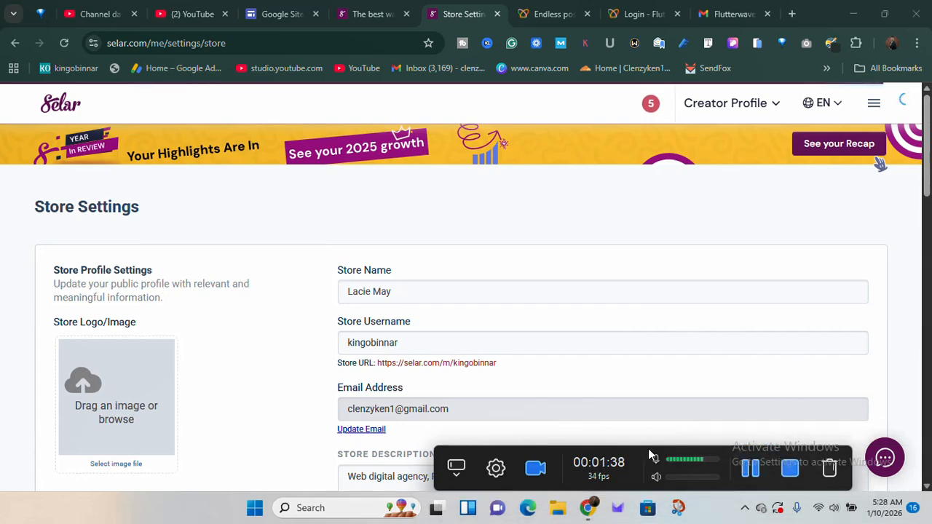
drag(647, 451, 717, 489)
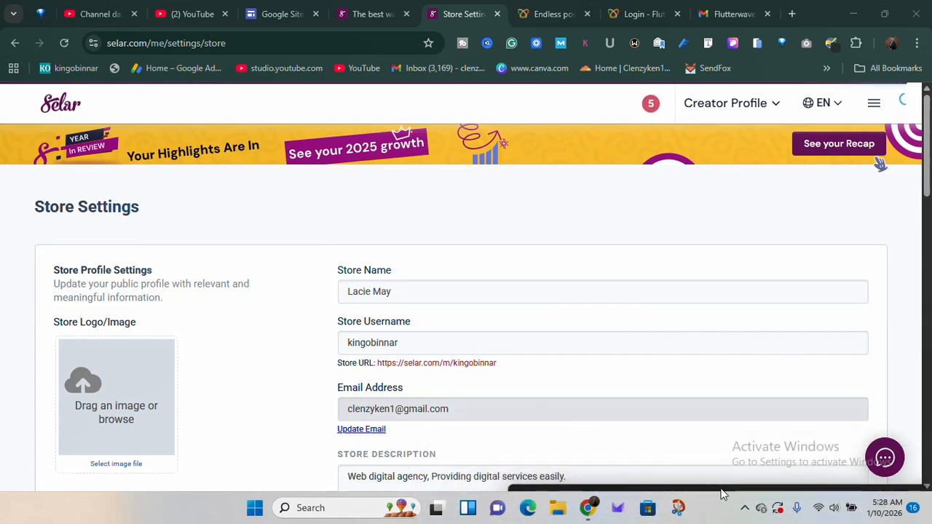
Open the account's Profile Settings to view the personal details form
click(873, 107)
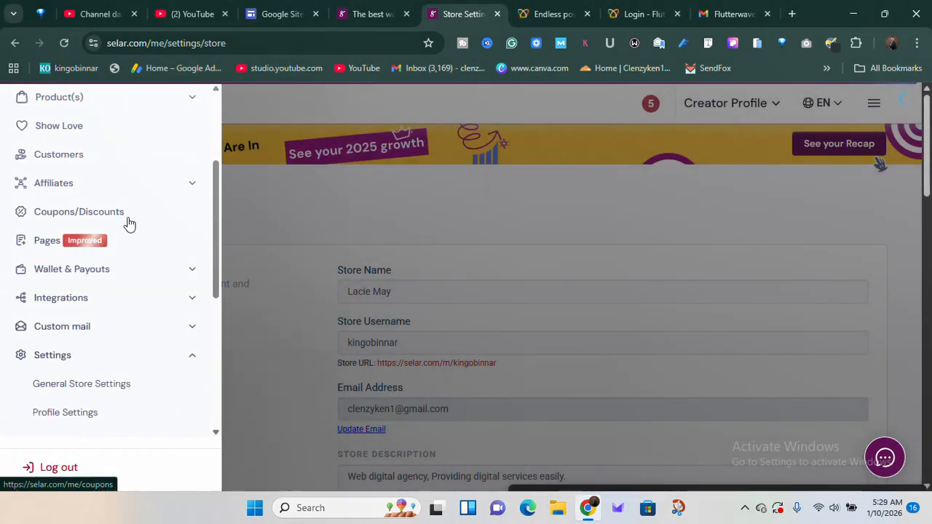
click(120, 362)
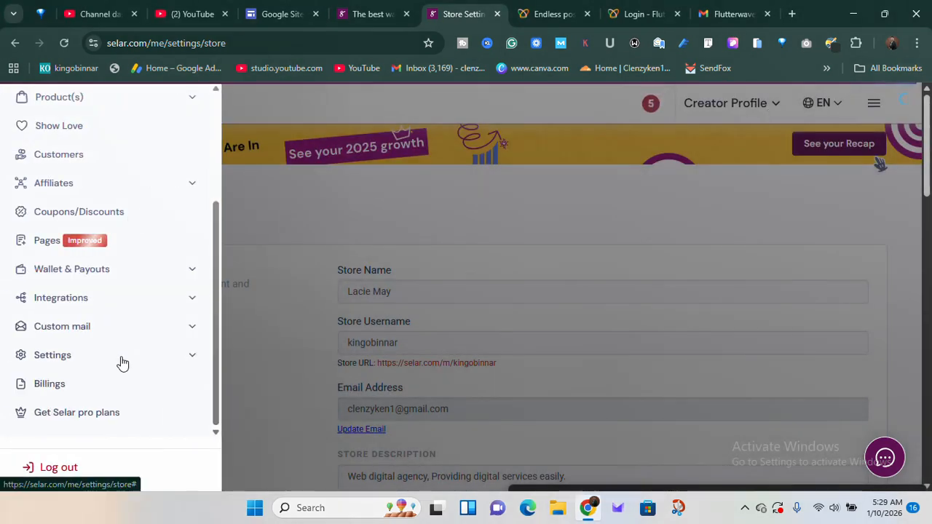
click(120, 363)
click(83, 416)
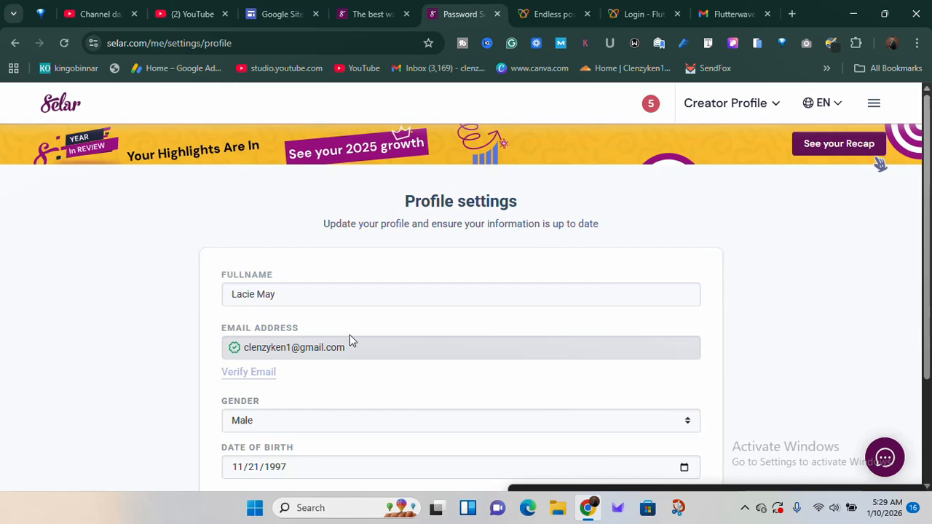
Return to the creator dashboard and open the Payouts page from the Wallet & Payouts section
click(53, 118)
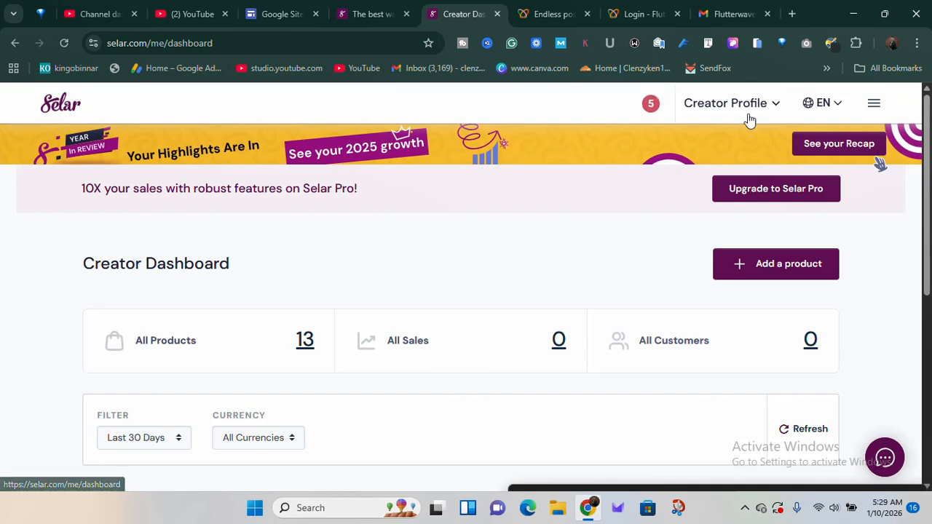
click(878, 111)
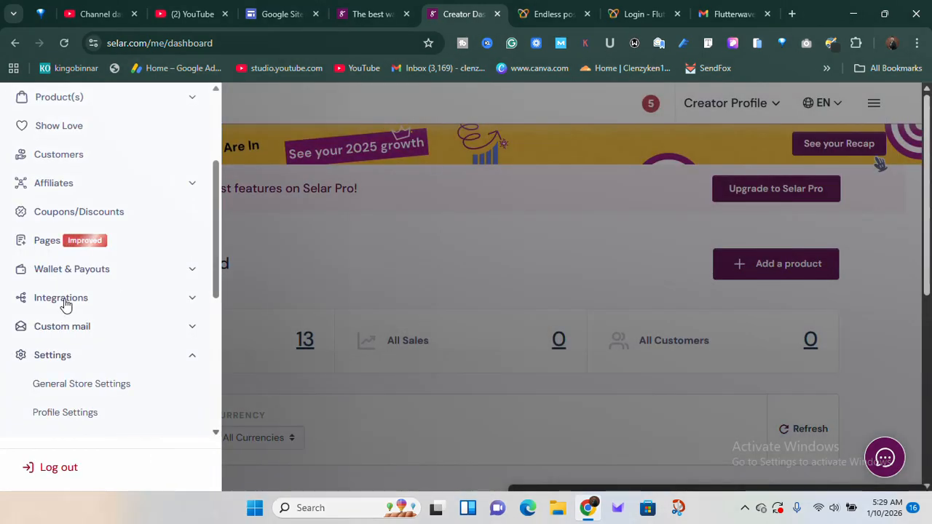
scroll(64, 303, up, 1)
scroll(65, 304, up, 1)
scroll(65, 304, down, 1)
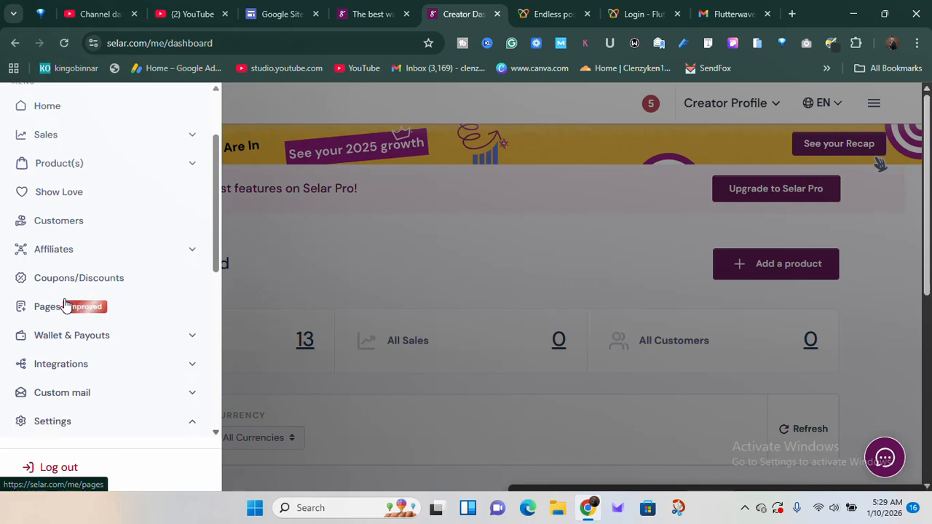
click(139, 342)
scroll(138, 345, down, 1)
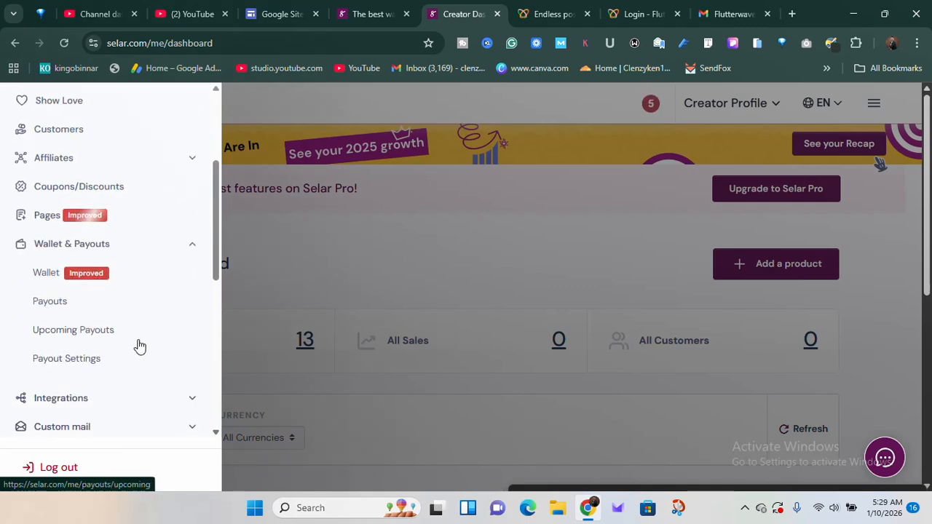
click(63, 303)
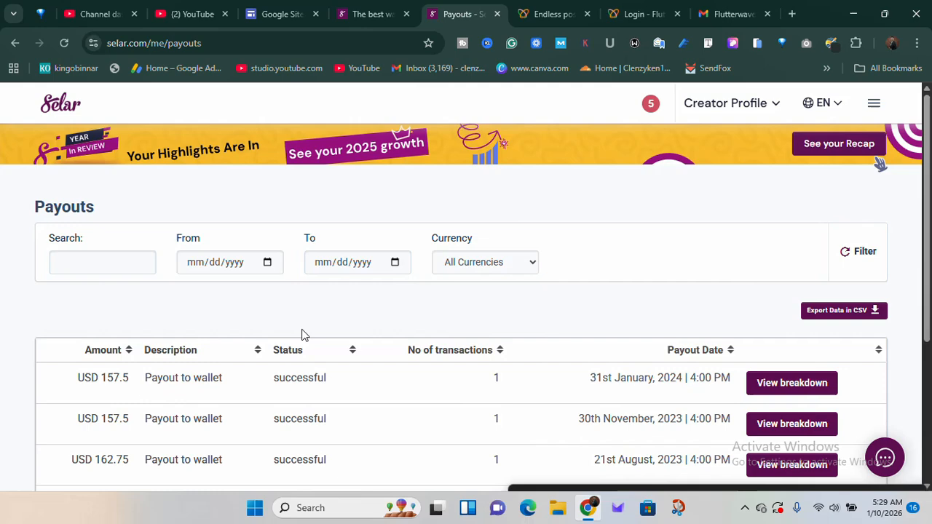
Open the Payout Settings page and review the payout schedule and the NGN bank account details
click(874, 105)
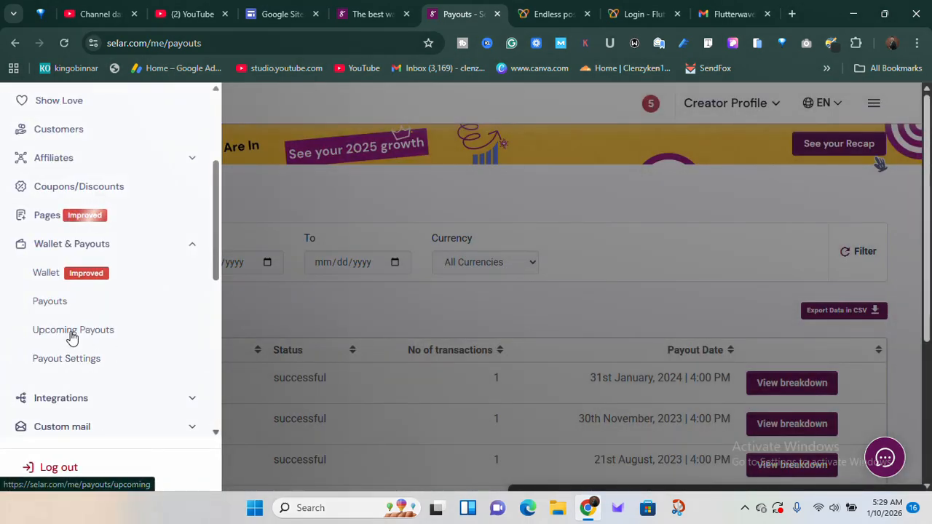
click(79, 366)
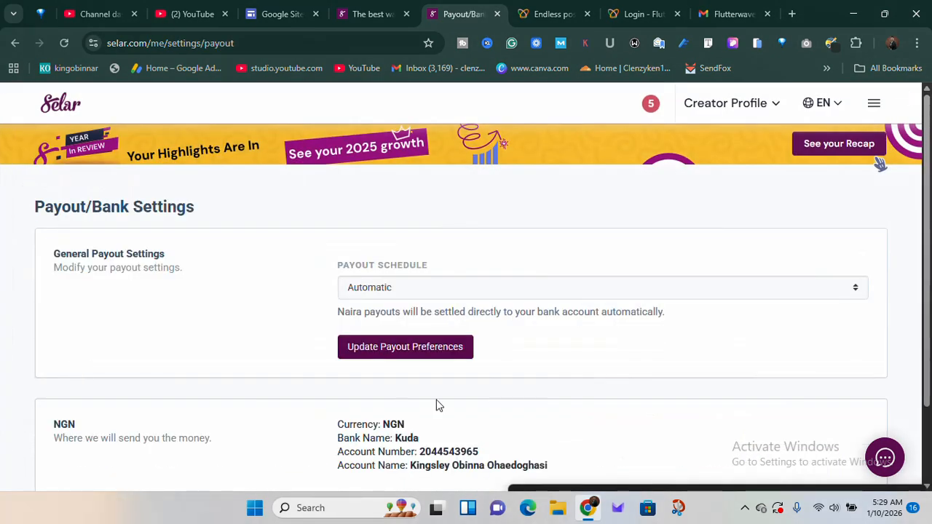
scroll(465, 382, down, 1)
scroll(465, 382, up, 1)
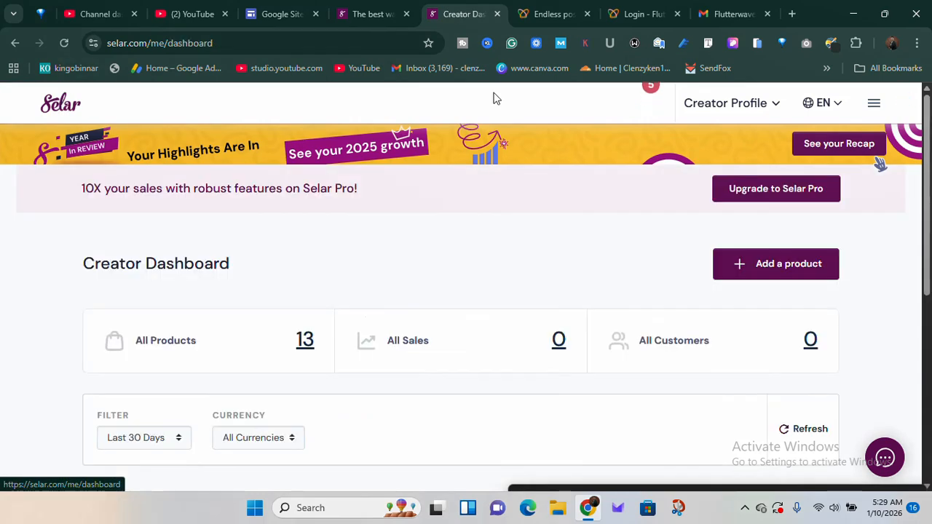
Start adding a product from the creator dashboard and look through all the product types offered
click(774, 267)
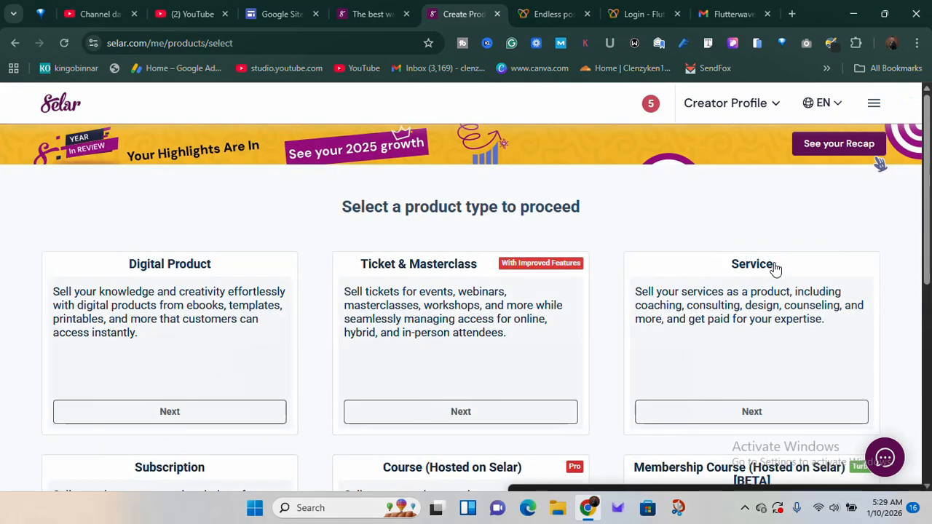
scroll(547, 349, down, 6)
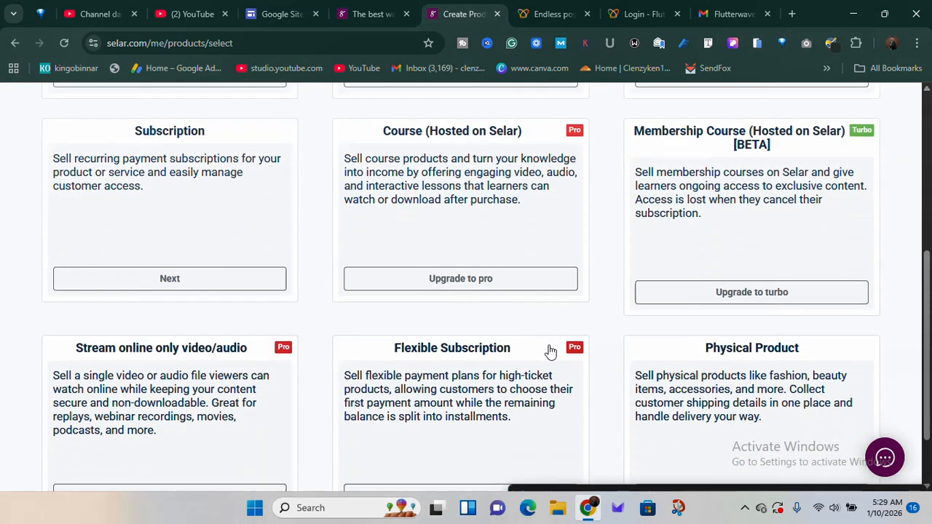
scroll(550, 351, up, 6)
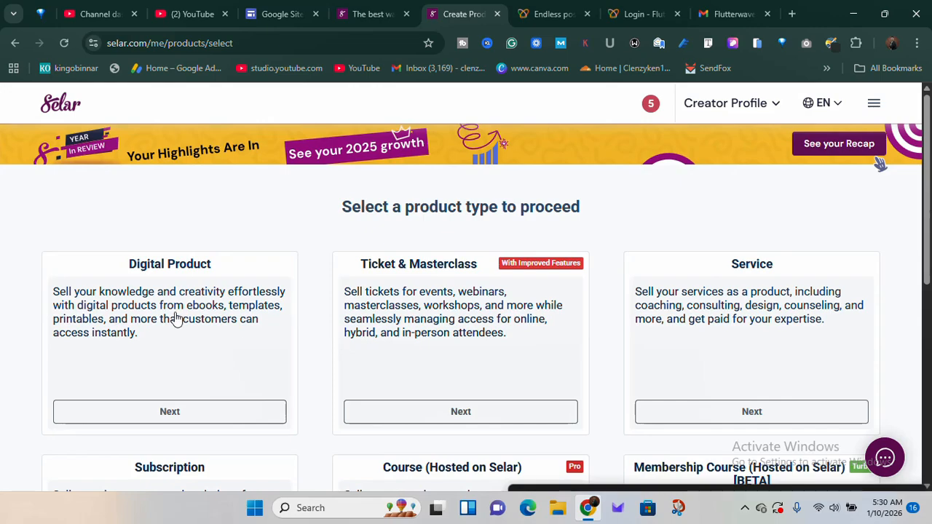
scroll(177, 318, down, 2)
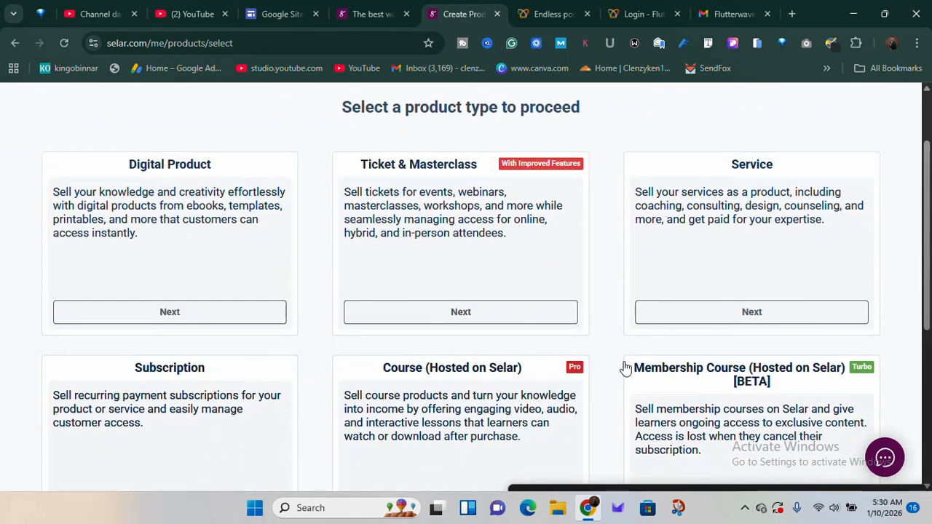
scroll(780, 379, down, 4)
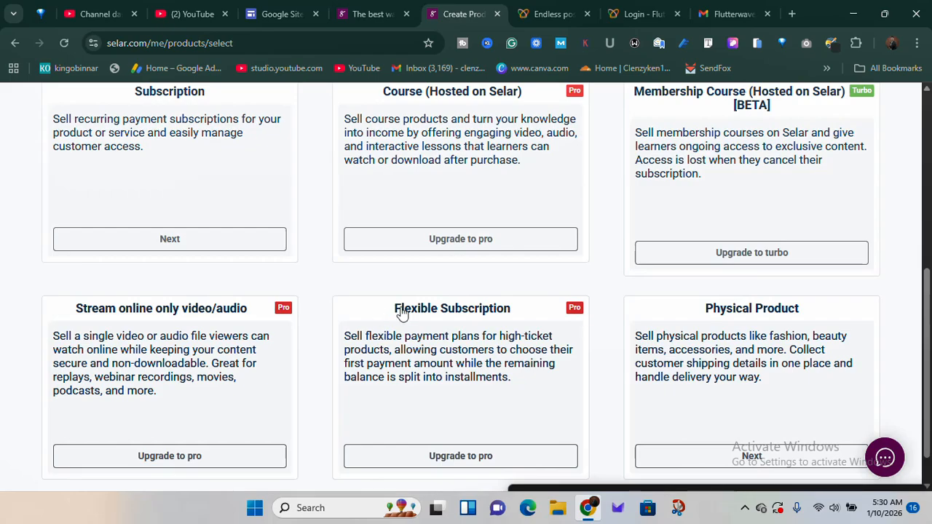
scroll(246, 285, down, 1)
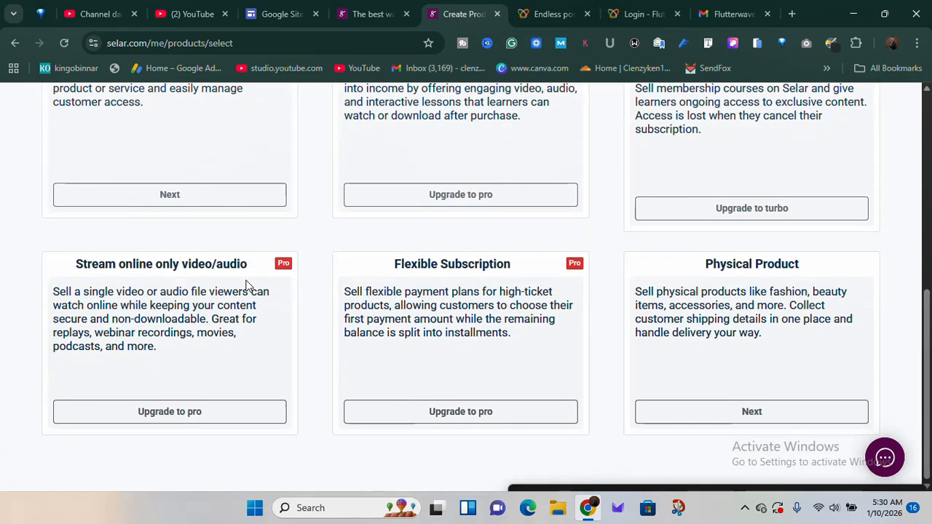
scroll(246, 285, up, 4)
scroll(246, 285, down, 1)
scroll(246, 286, up, 1)
scroll(245, 291, up, 3)
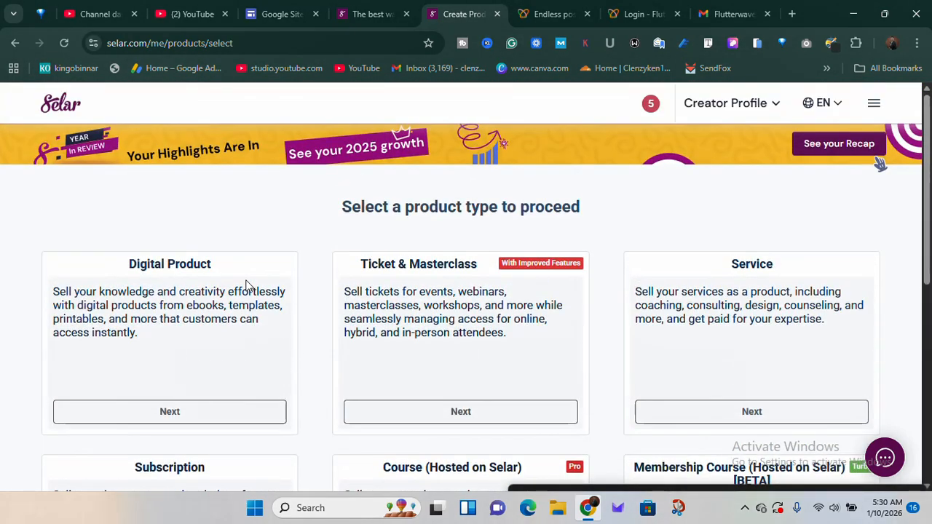
Examine which product types, such as Course and Flexible Subscription, carry a Pro or Turbo plan label
scroll(245, 285, down, 3)
scroll(245, 285, down, 1)
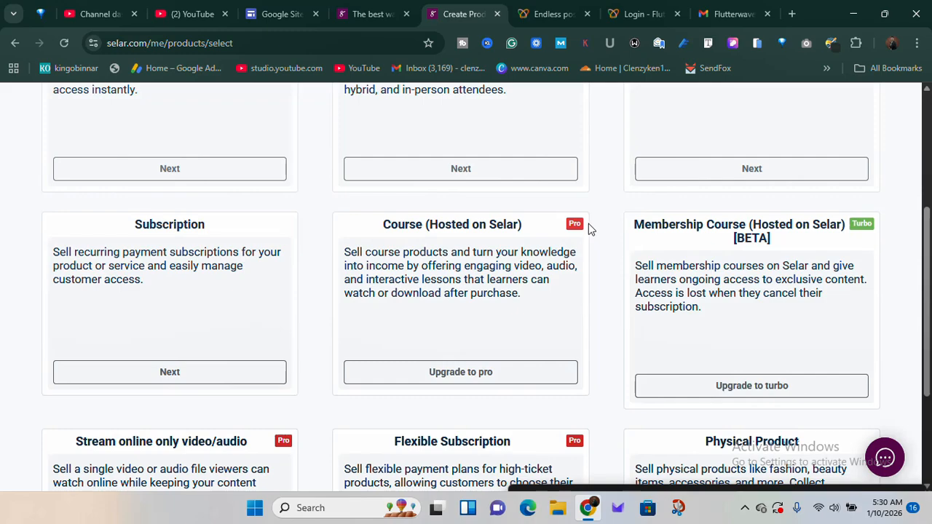
scroll(592, 231, down, 1)
scroll(591, 231, up, 3)
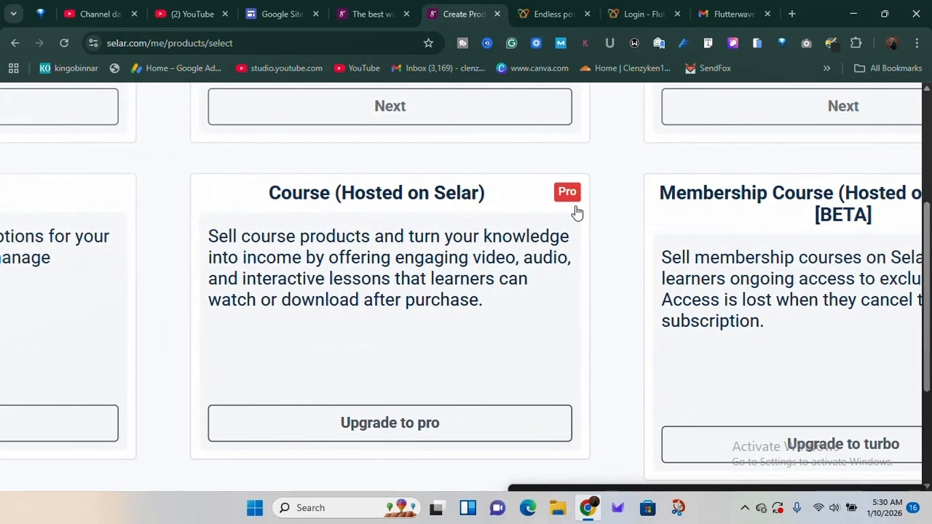
scroll(572, 209, down, 3)
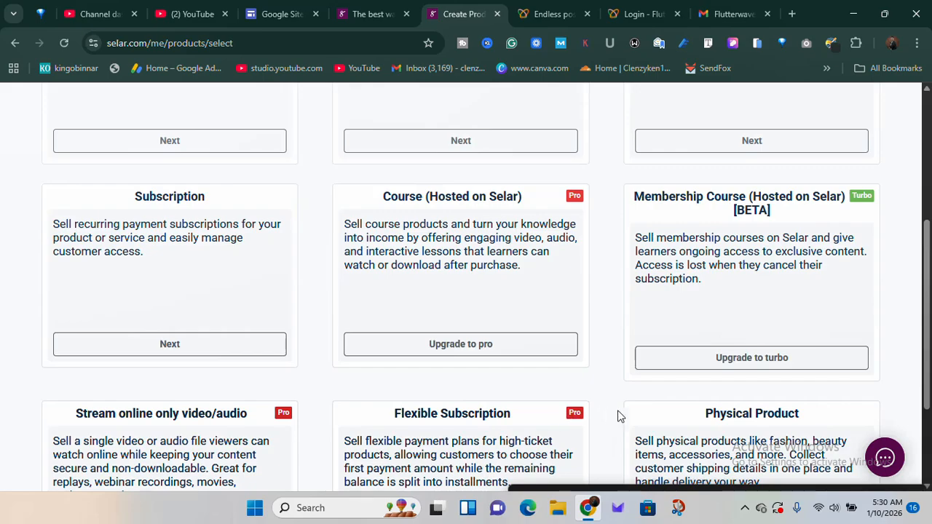
scroll(575, 417, up, 3)
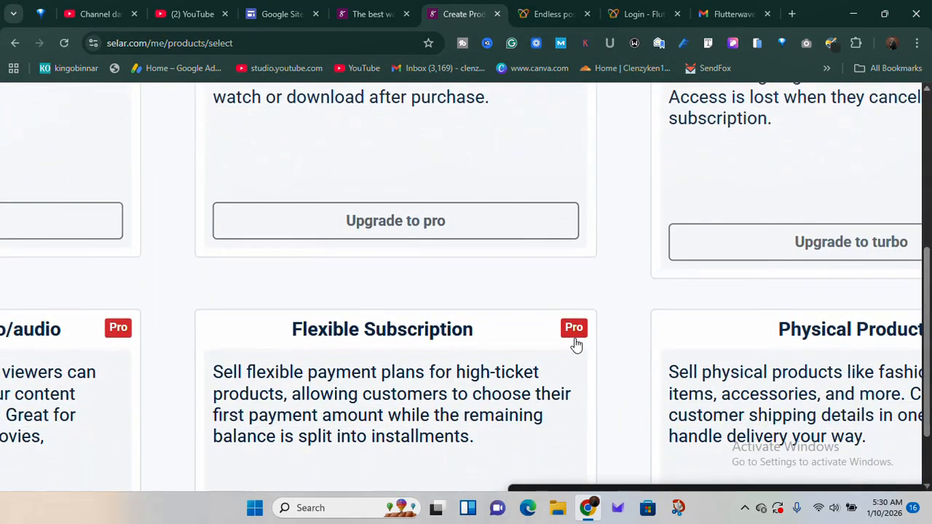
scroll(575, 345, down, 3)
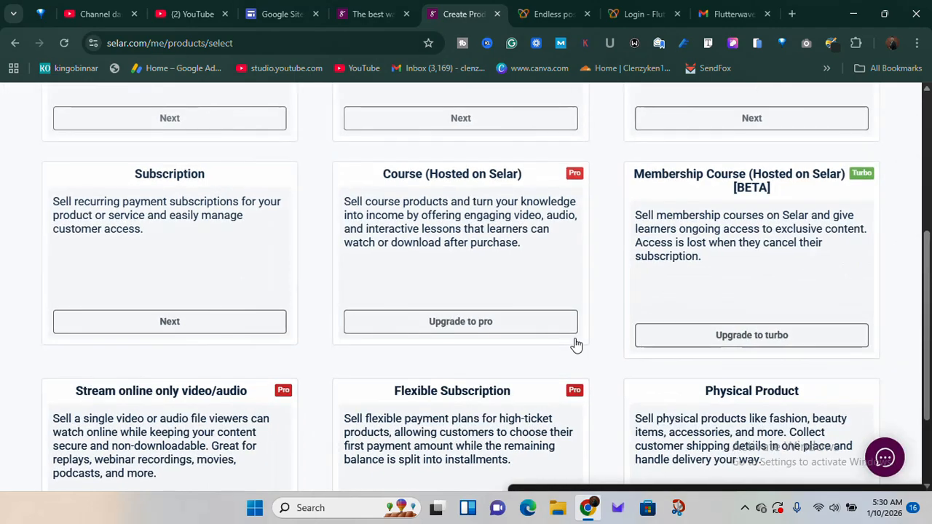
scroll(575, 345, up, 4)
scroll(575, 345, down, 1)
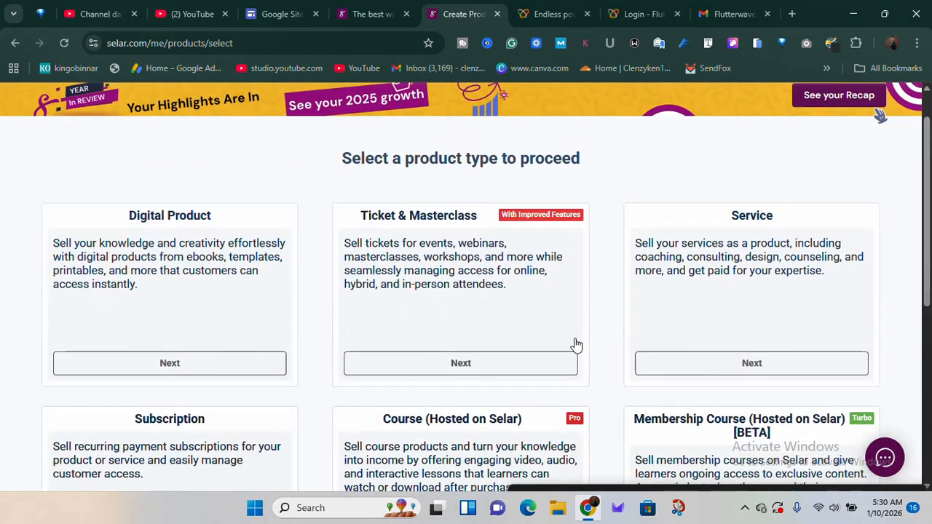
Choose Digital Product as the type of the new product and proceed to its creation form
scroll(575, 344, up, 1)
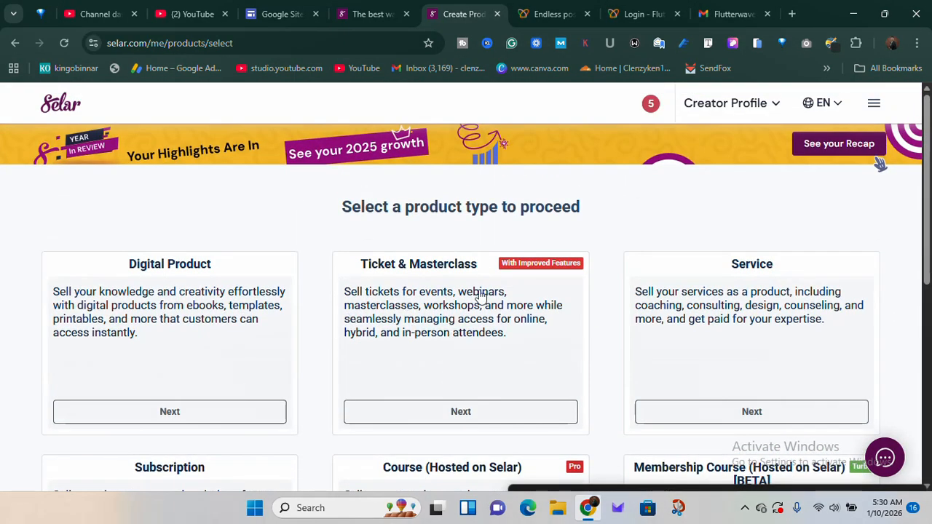
scroll(299, 331, down, 1)
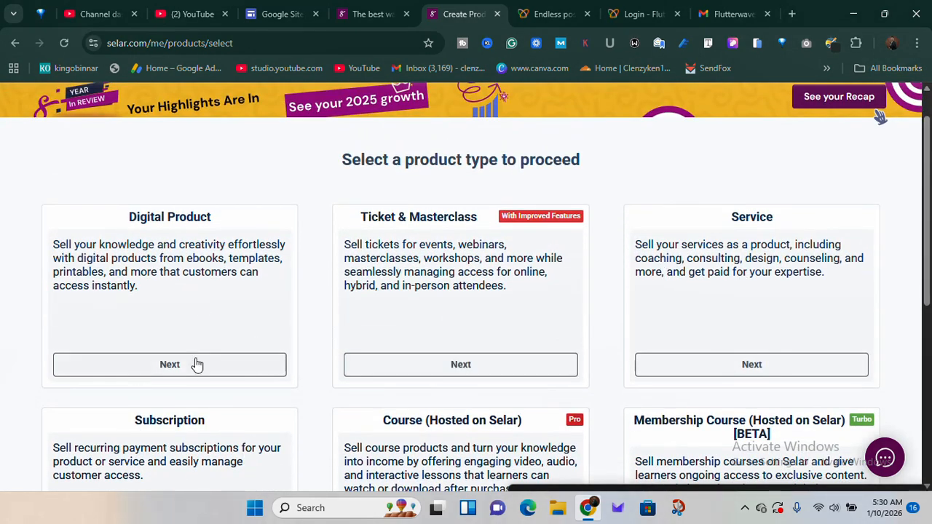
scroll(352, 368, up, 1)
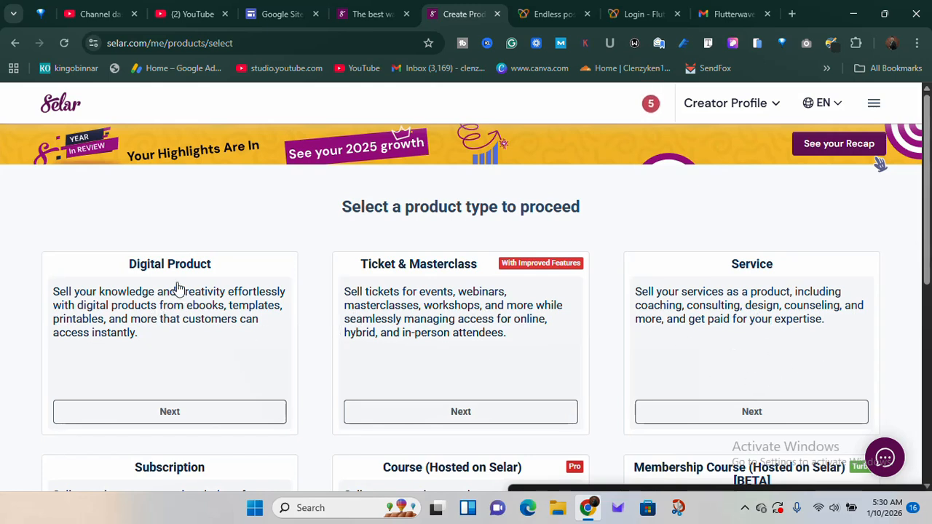
click(162, 420)
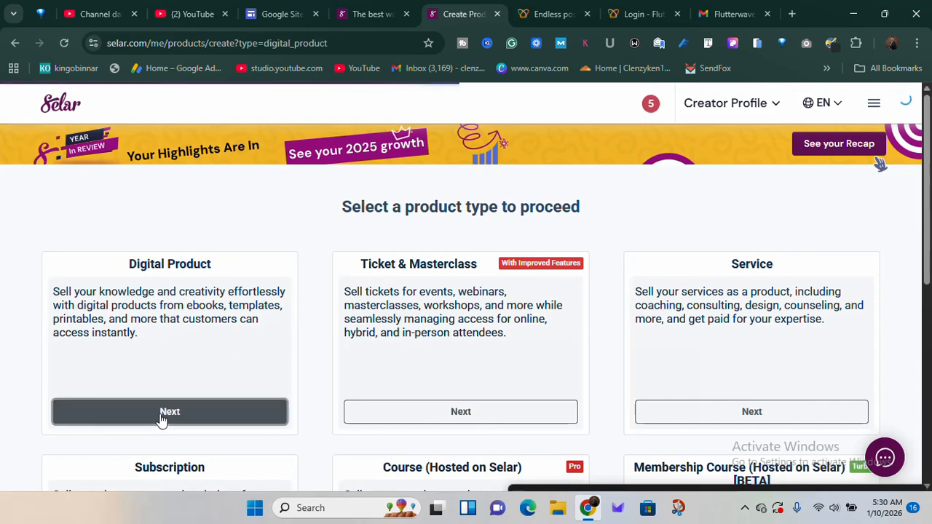
Look over the Add a product form, including the image, name, sale price, description, category and file access fields
scroll(238, 326, down, 1)
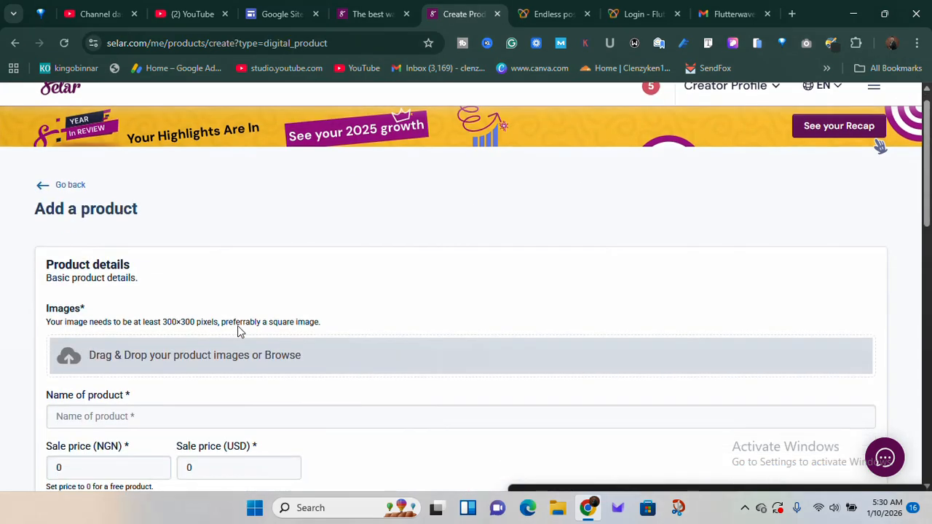
scroll(238, 325, up, 5)
scroll(237, 326, left, 2)
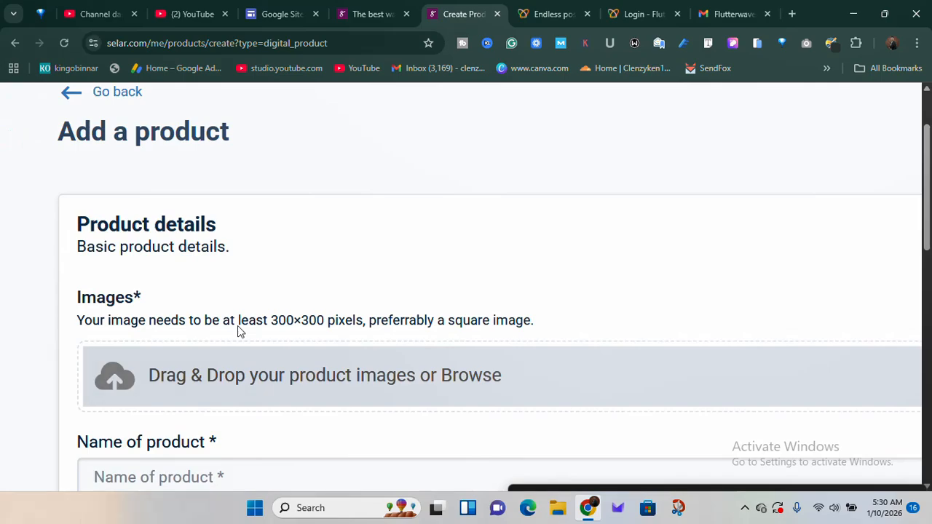
scroll(237, 327, down, 5)
scroll(239, 332, down, 9)
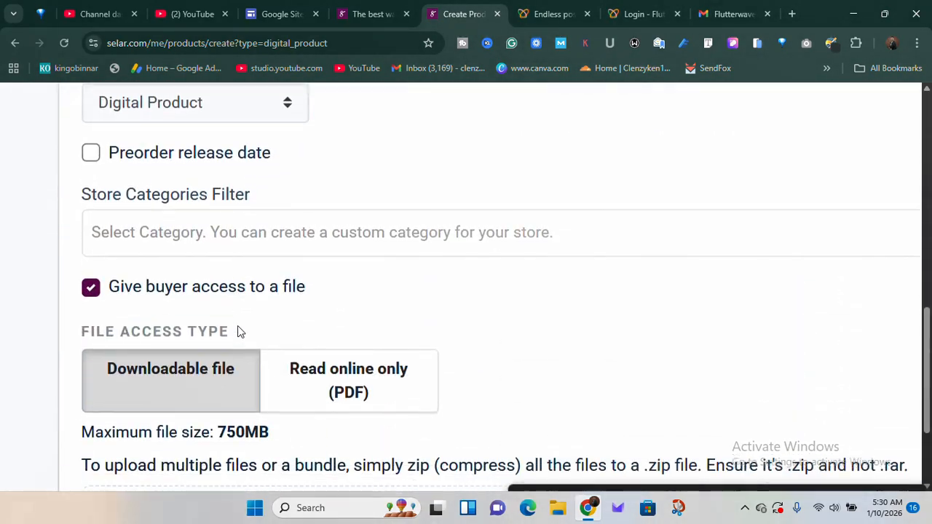
scroll(239, 332, up, 10)
scroll(237, 327, up, 15)
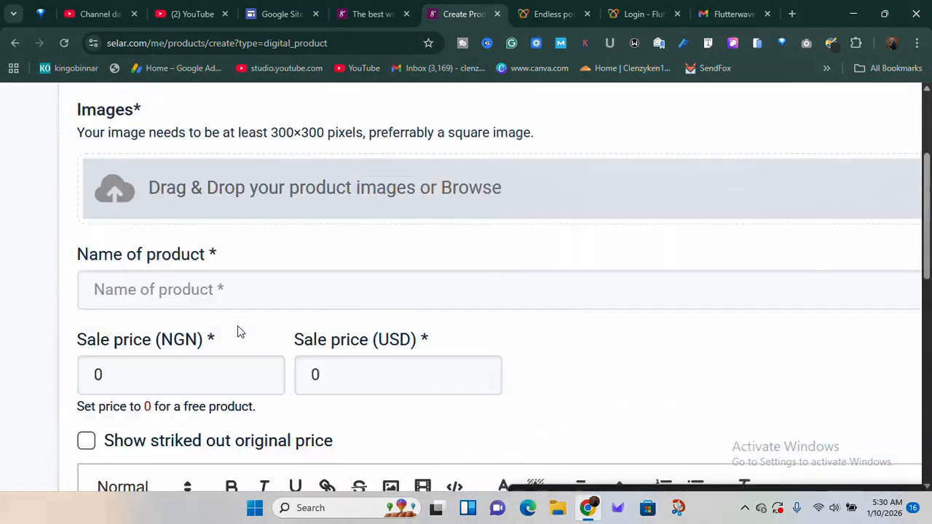
scroll(238, 327, down, 5)
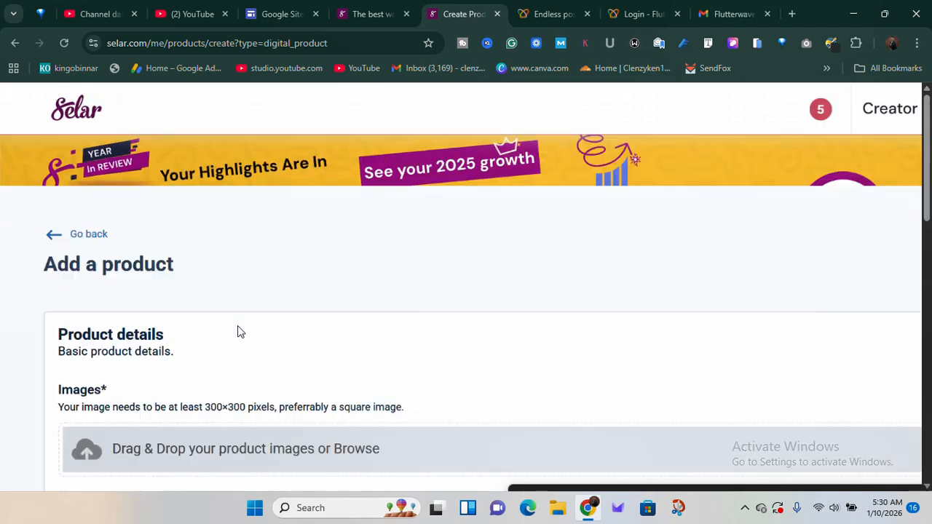
scroll(235, 359, down, 3)
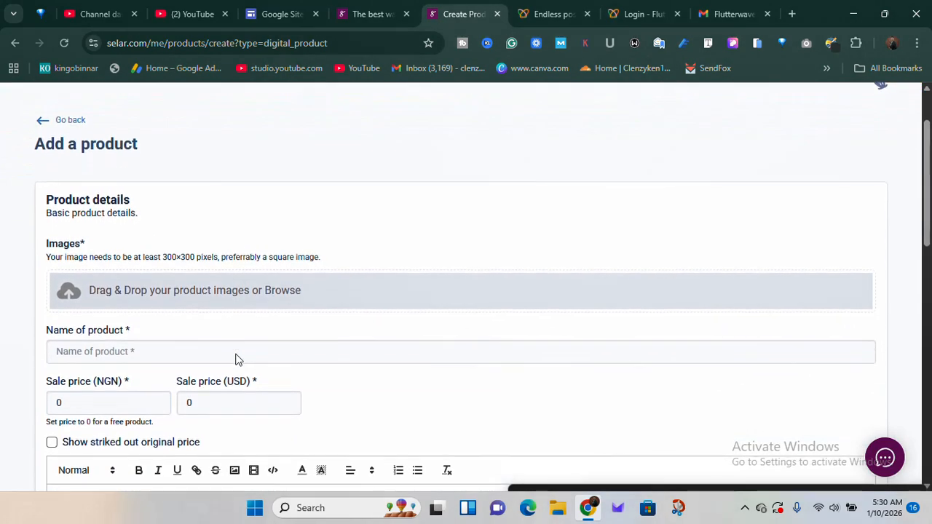
scroll(235, 359, up, 1)
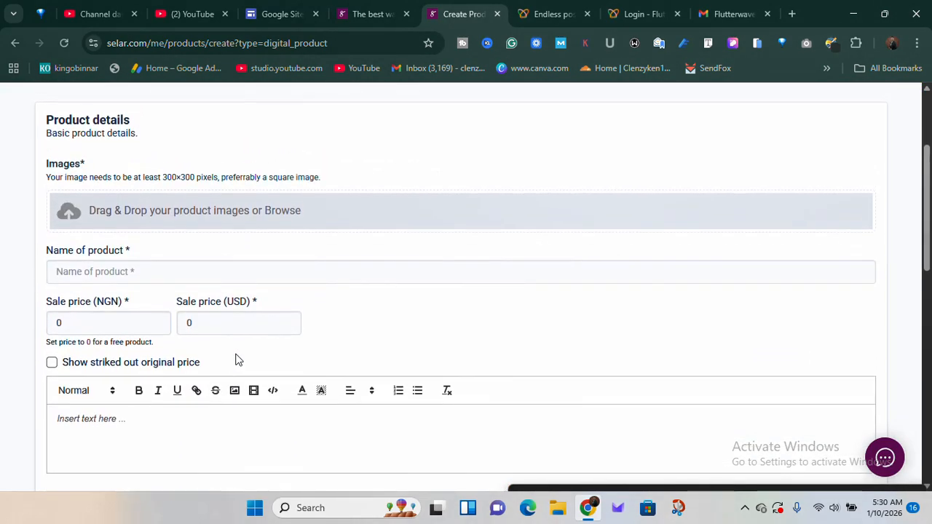
scroll(236, 359, down, 1)
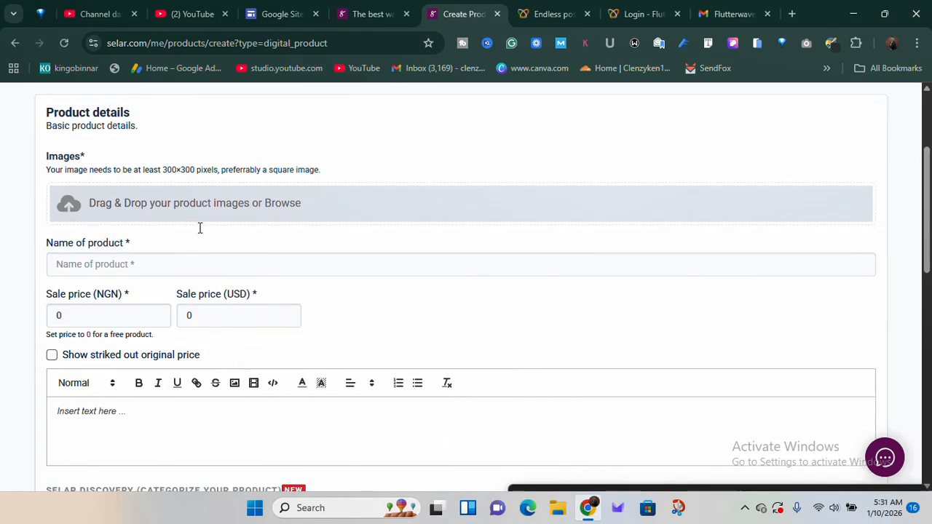
Upload "Copy of add payment gateways thumbnail" as the product image and set the product name to "Alpha 300 and TT25"
click(106, 218)
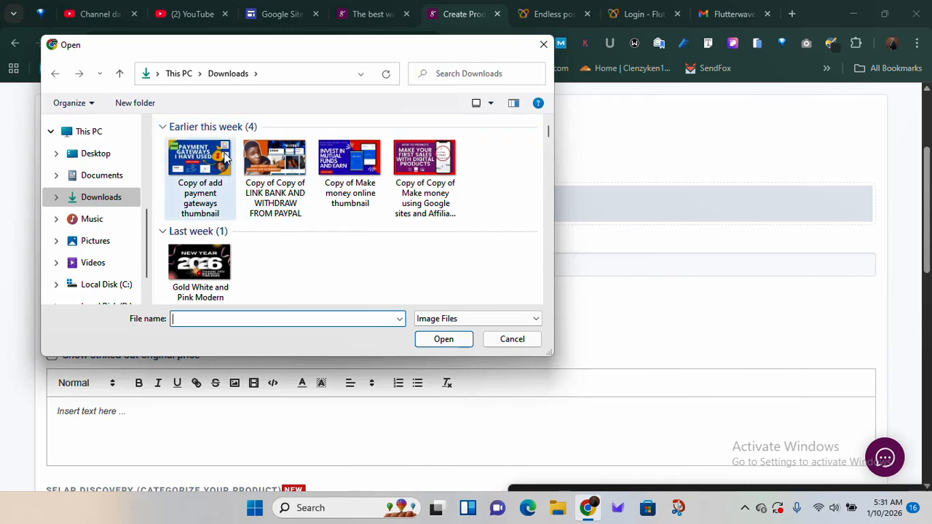
double_click(182, 209)
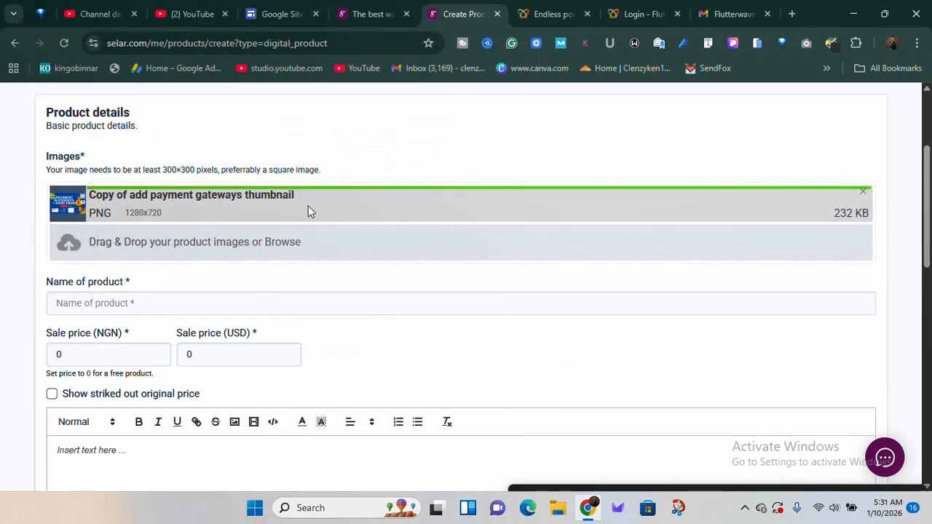
scroll(216, 207, down, 1)
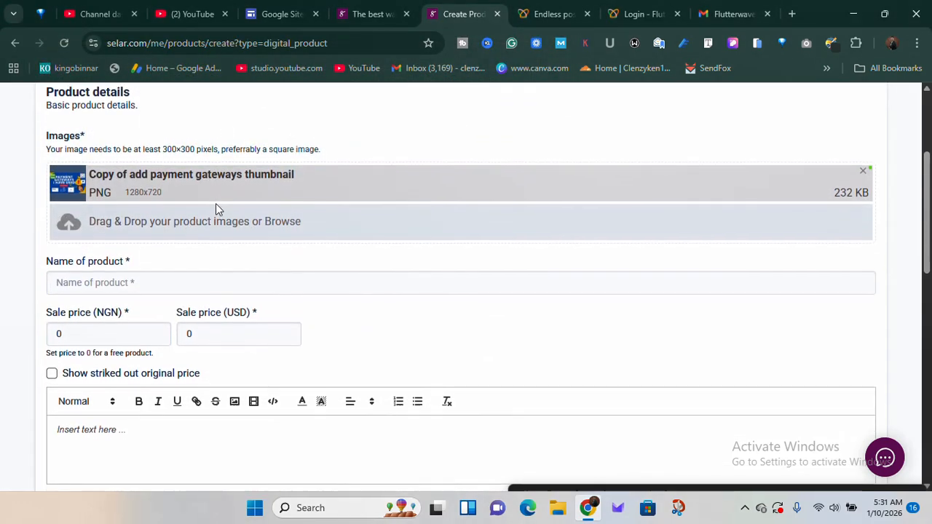
click(124, 258)
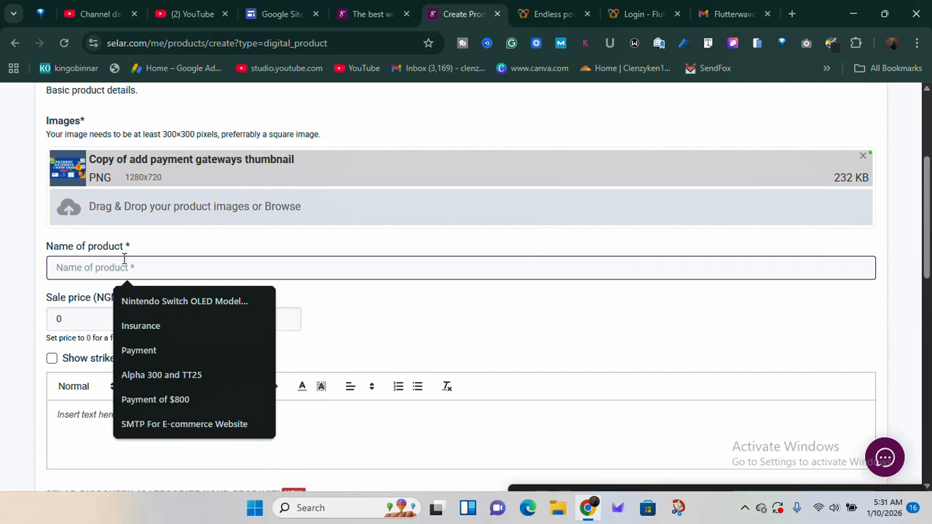
click(148, 377)
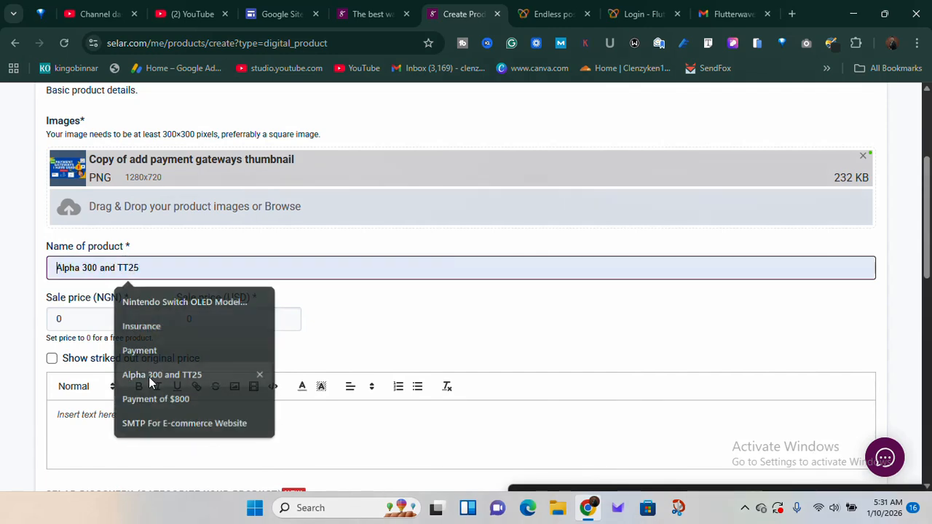
Set the product's sale price in USD to 100
click(73, 319)
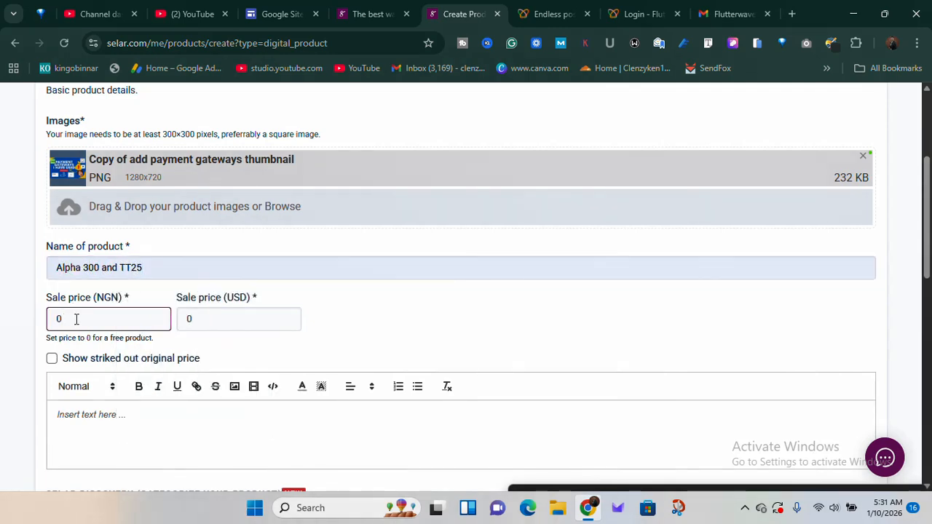
scroll(105, 300, up, 4)
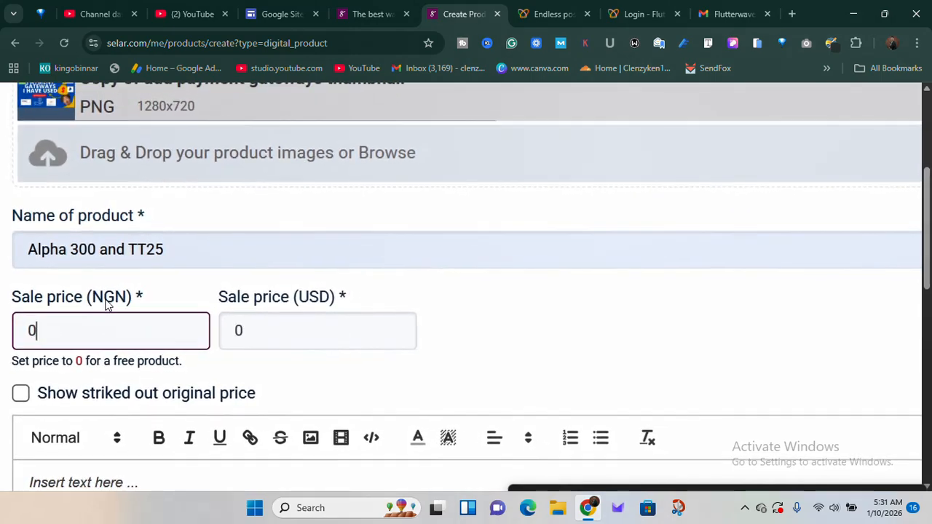
scroll(313, 314, down, 2)
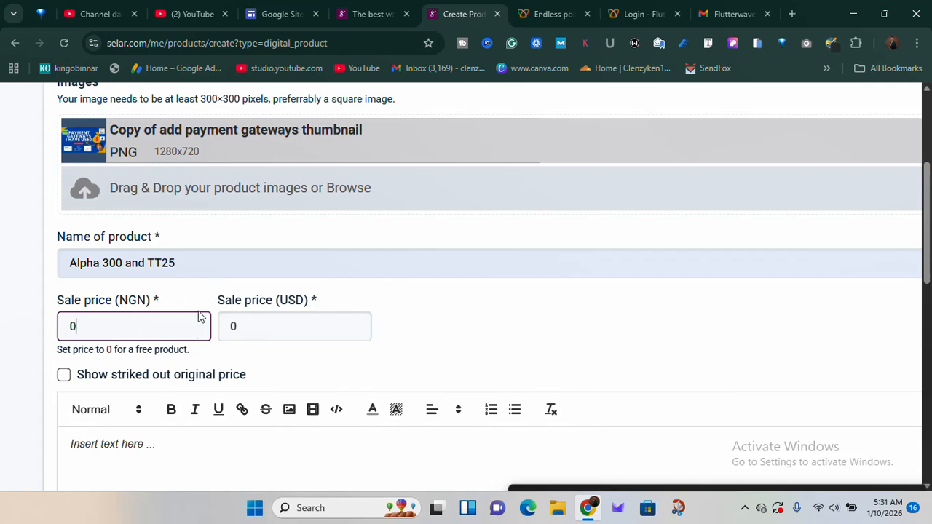
click(253, 321)
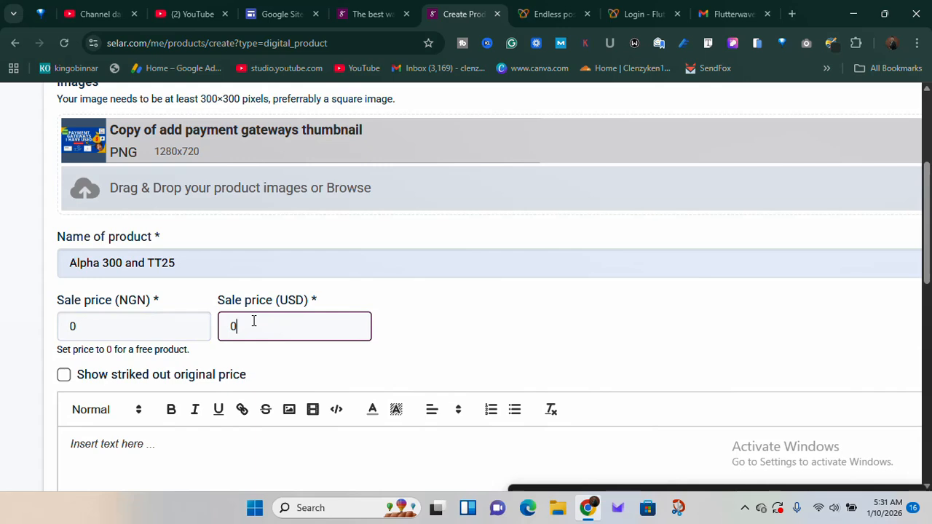
text(100)
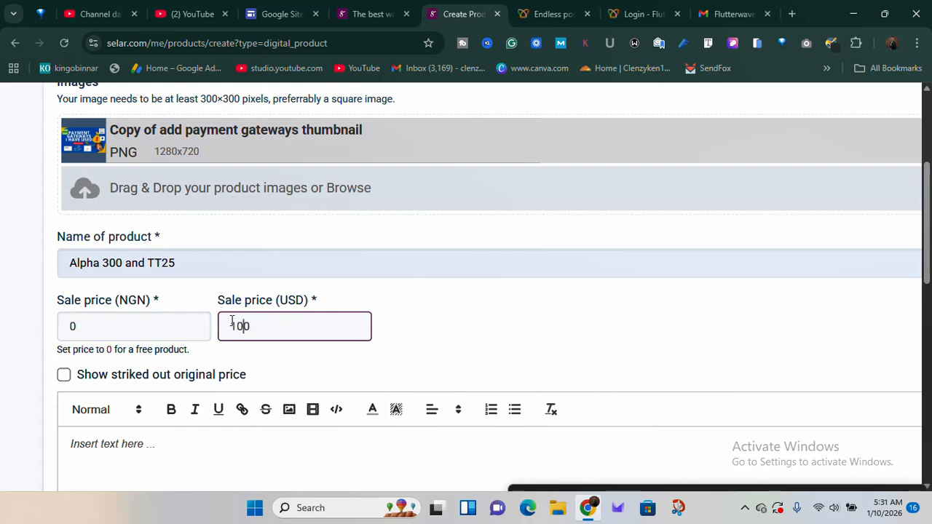
click(66, 326)
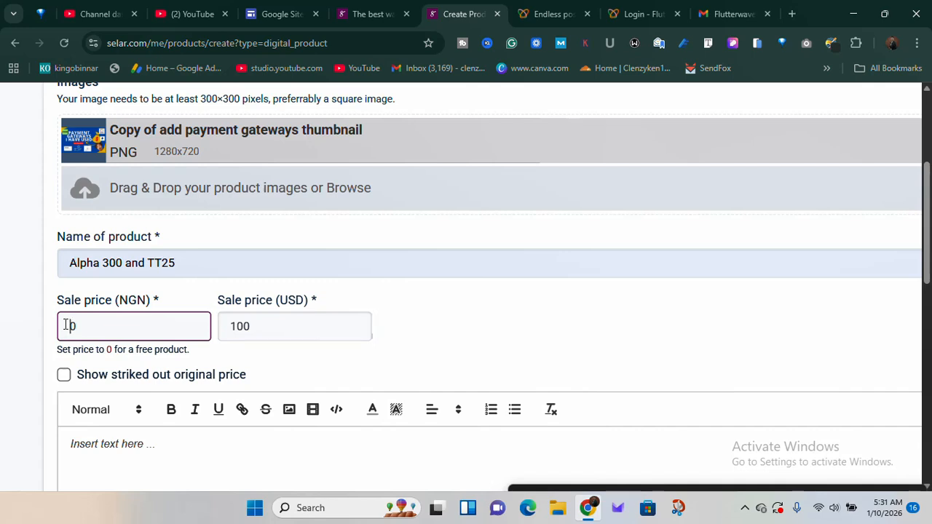
Enable the struck-out original price and set the original price in USD to 150
scroll(247, 309, down, 1)
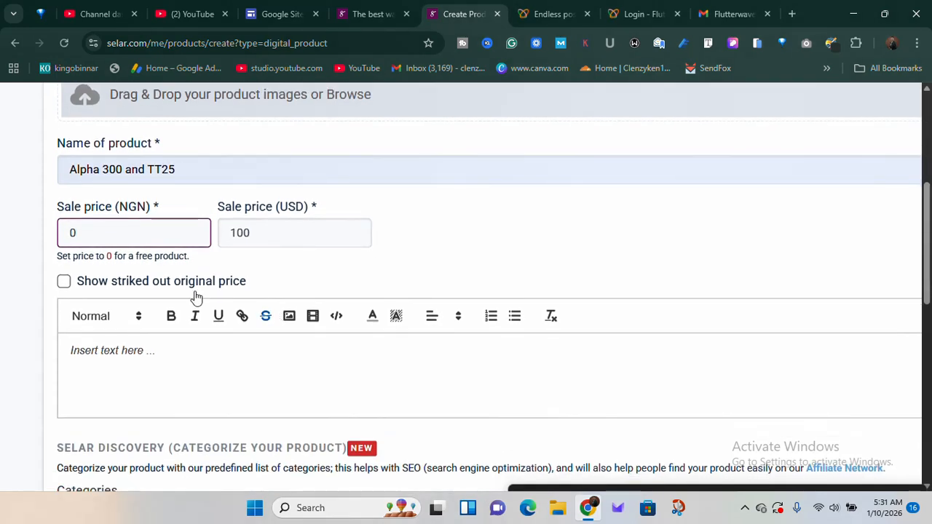
click(64, 282)
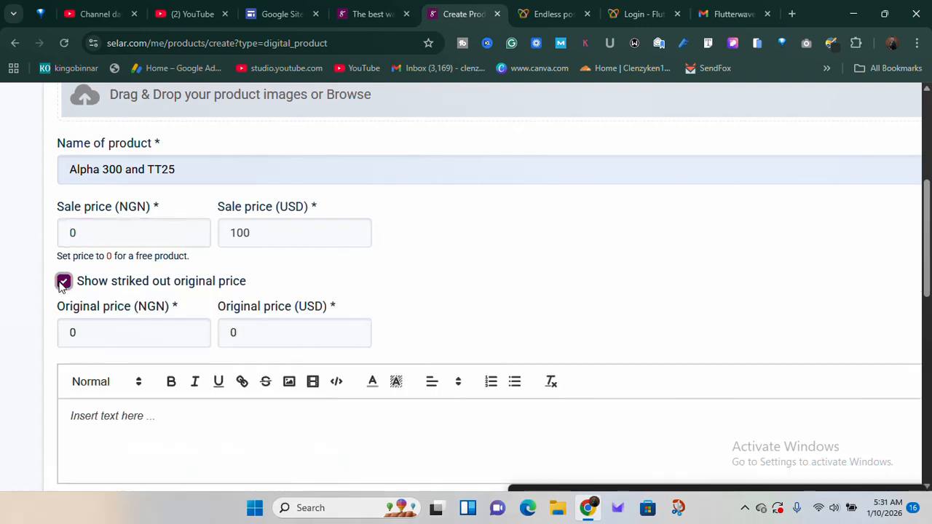
click(228, 333)
text(1500)
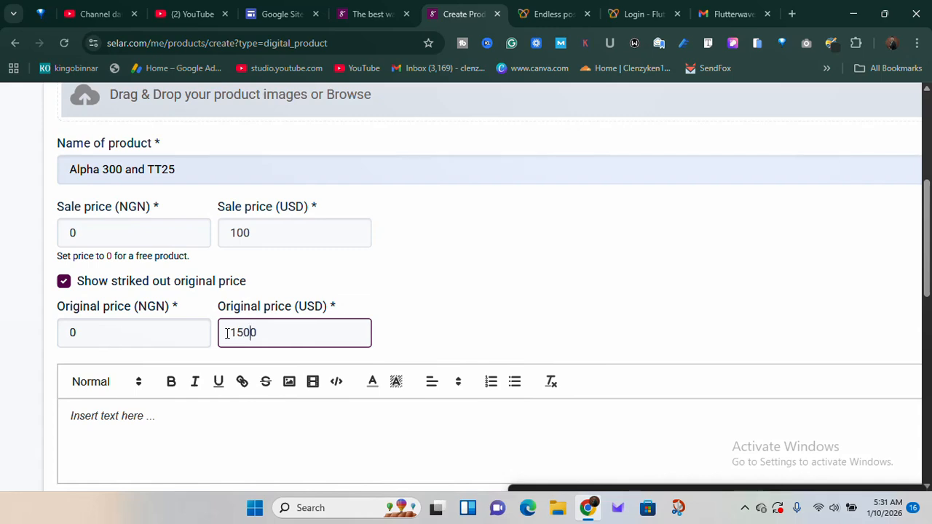
key(BackSpace)
scroll(480, 283, down, 1)
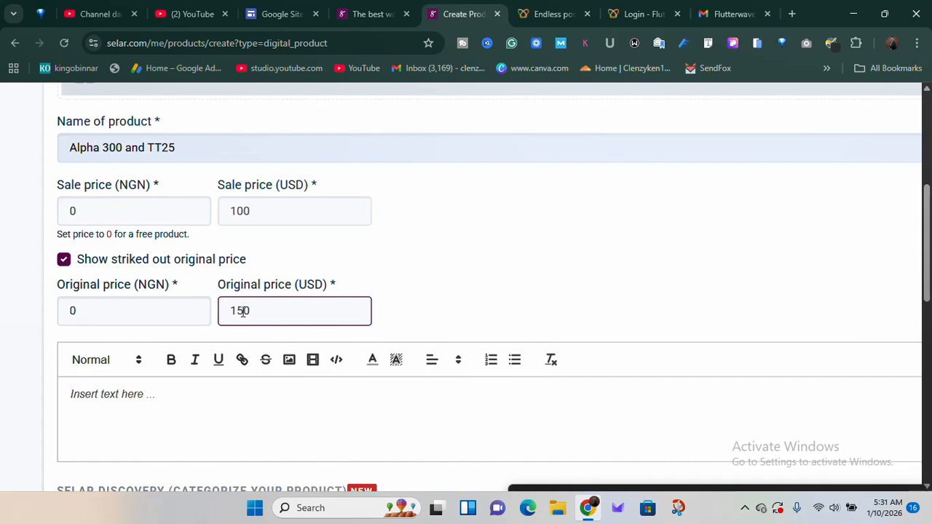
Set the sale price in USD to 99 and place the cursor in the empty description editor
click(237, 210)
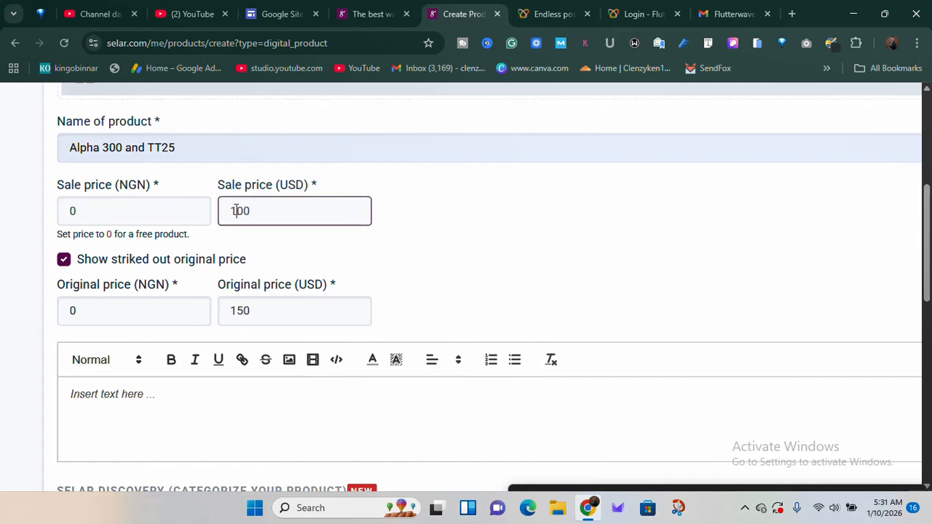
scroll(237, 211, down, 1)
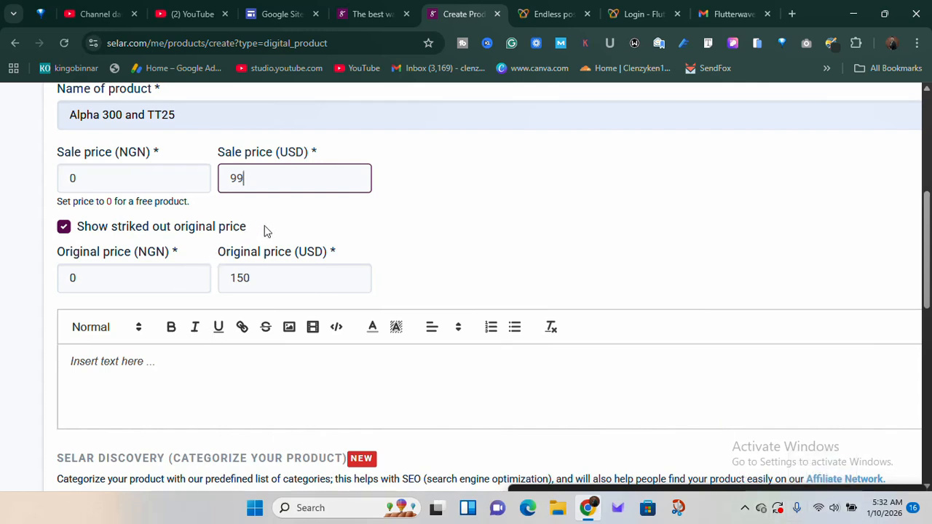
click(114, 366)
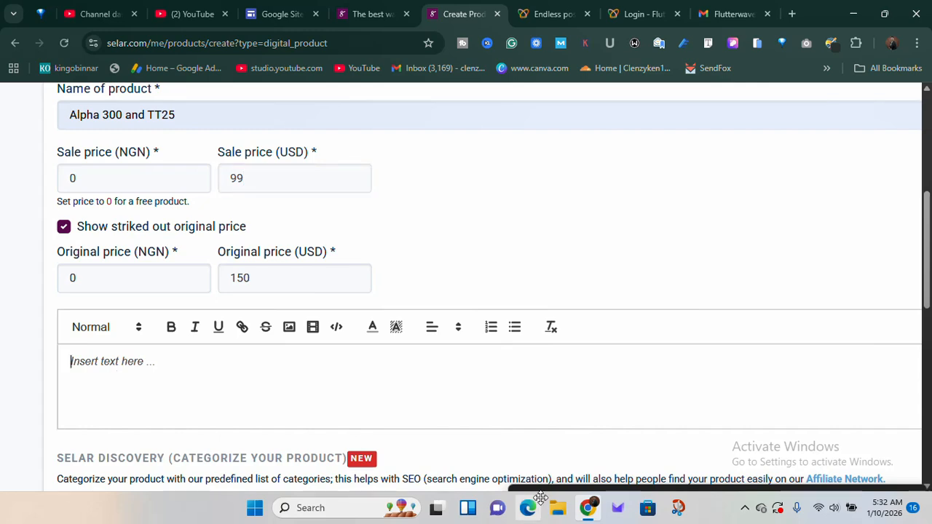
click(747, 510)
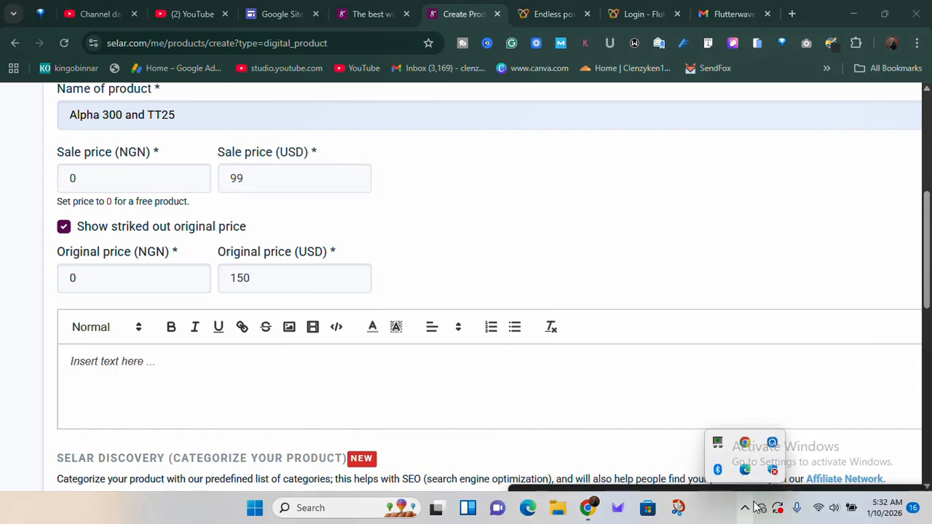
click(773, 442)
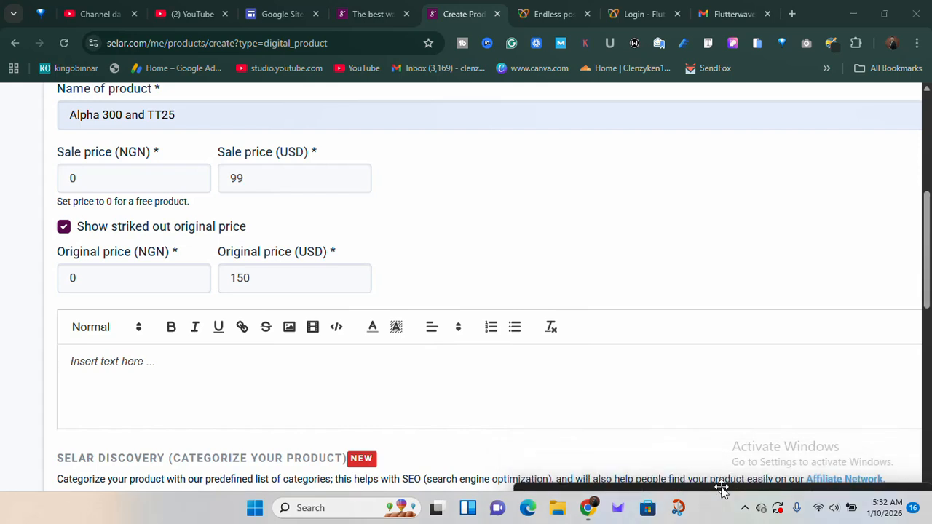
scroll(284, 371, down, 1)
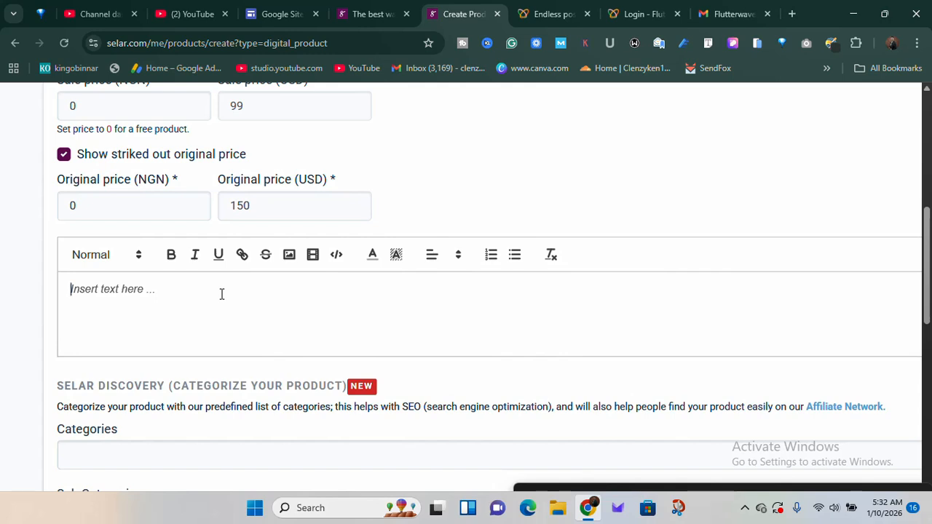
scroll(222, 295, up, 3)
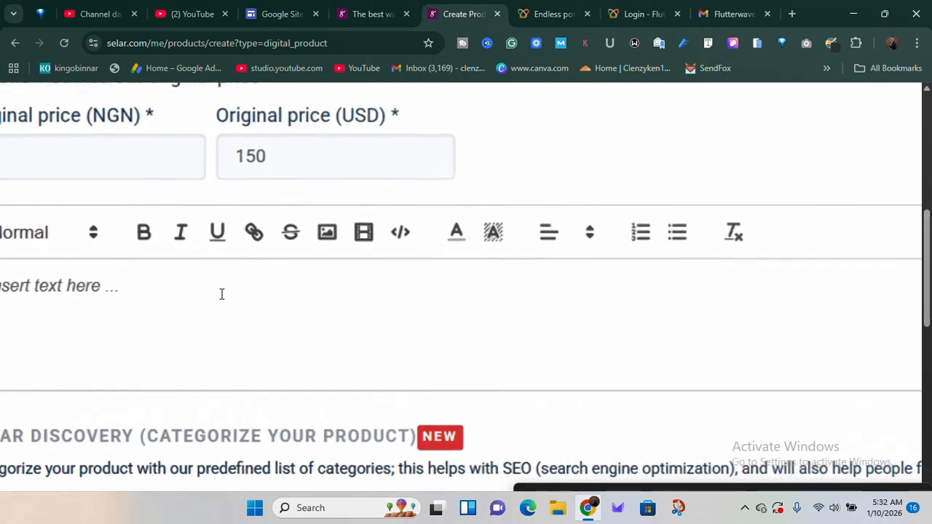
scroll(221, 294, down, 2)
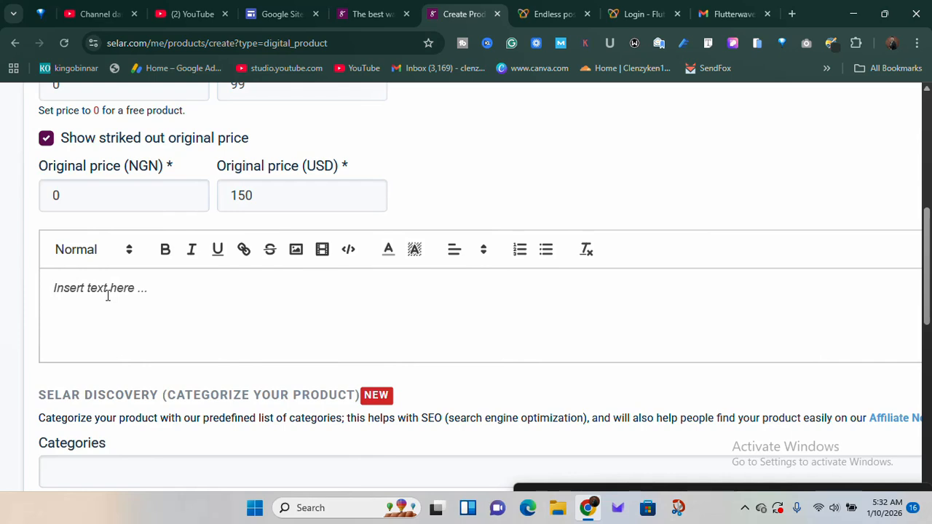
scroll(108, 295, down, 1)
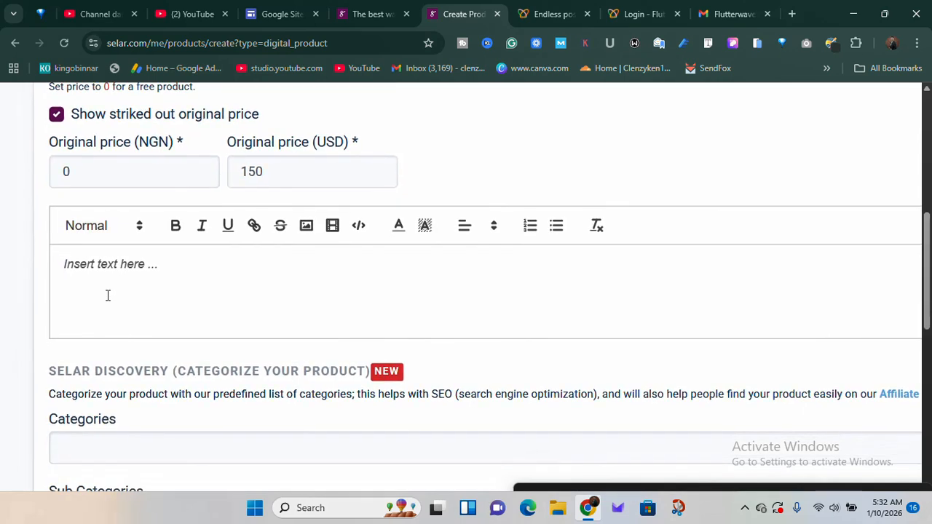
click(745, 509)
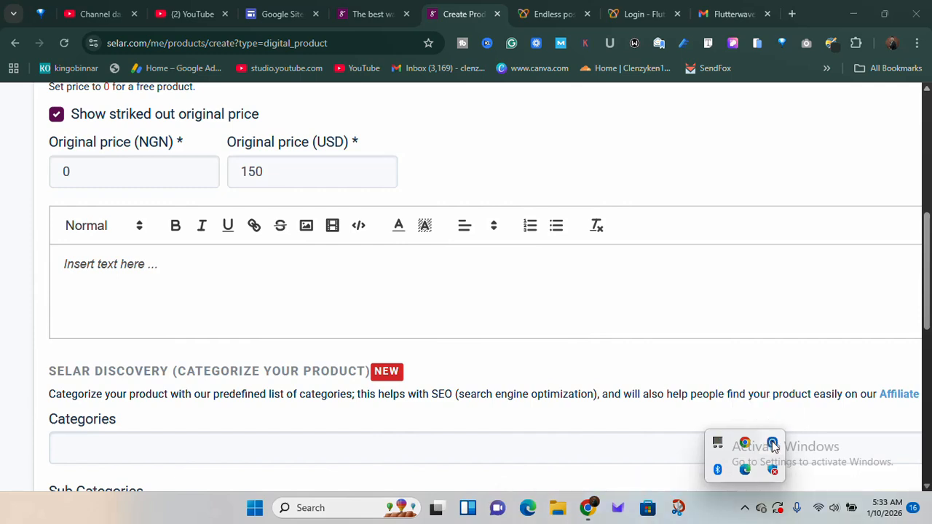
click(773, 446)
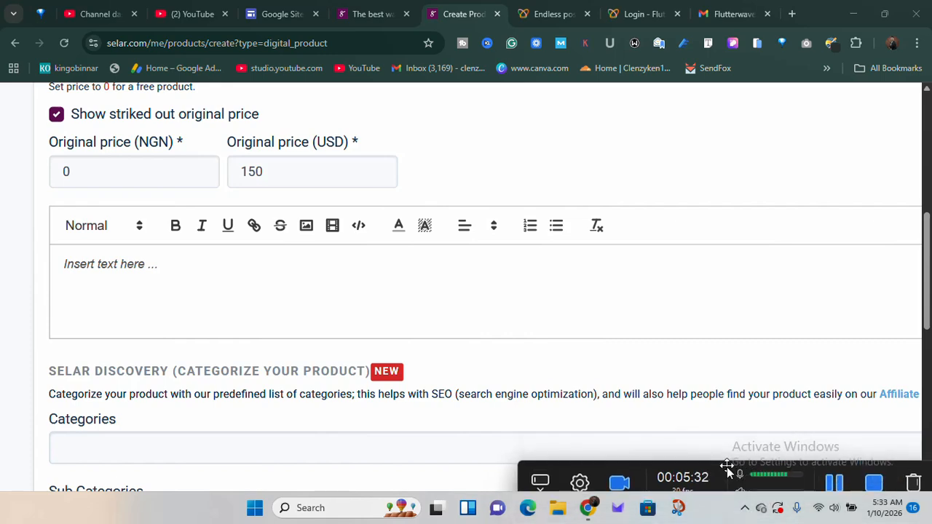
Categorize the product under Business with the sub category E-Commerce
scroll(291, 386, down, 3)
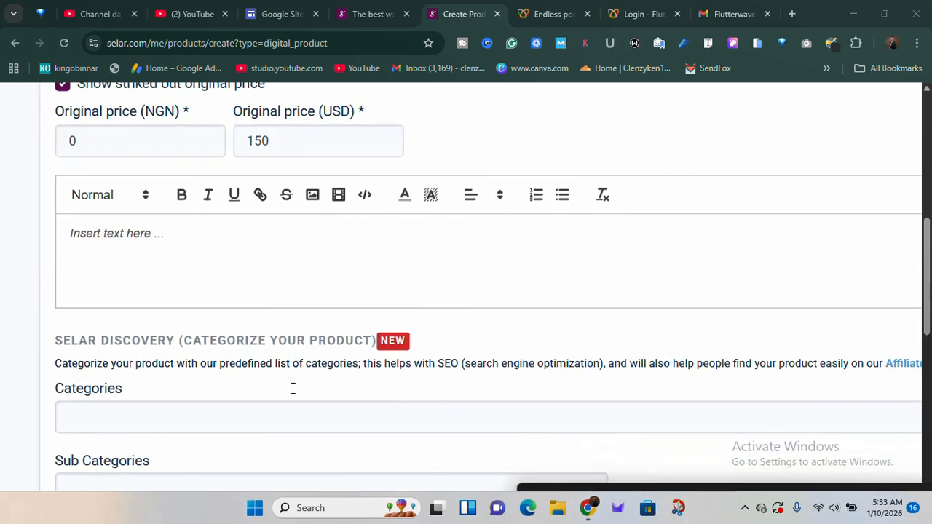
click(168, 222)
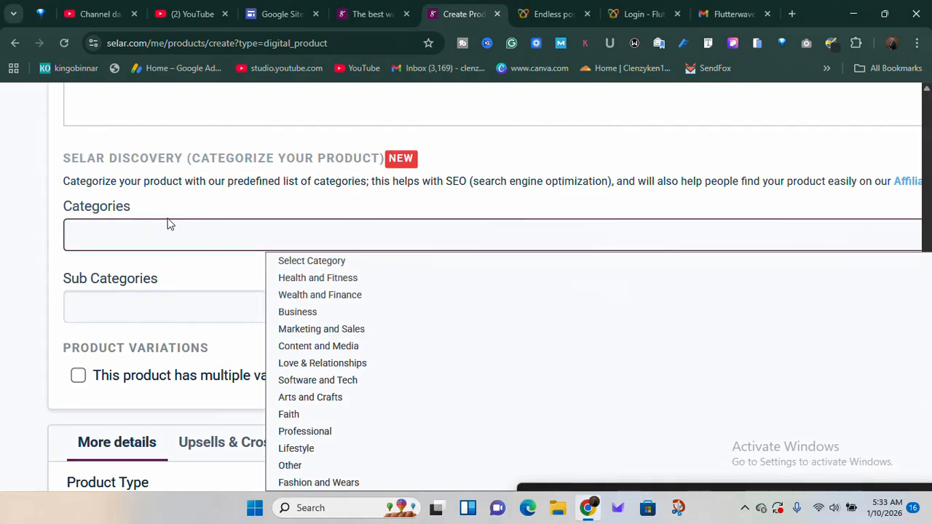
scroll(324, 292, down, 1)
scroll(325, 292, up, 1)
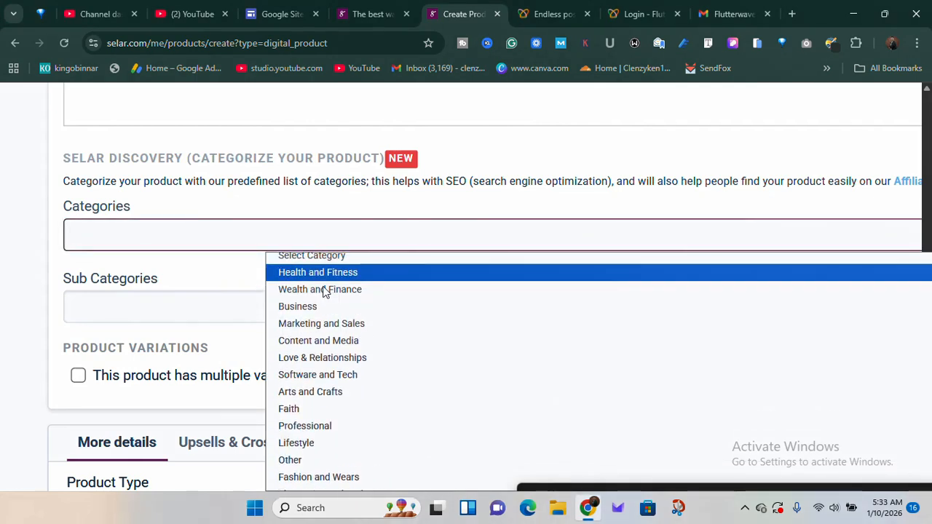
scroll(325, 292, down, 5)
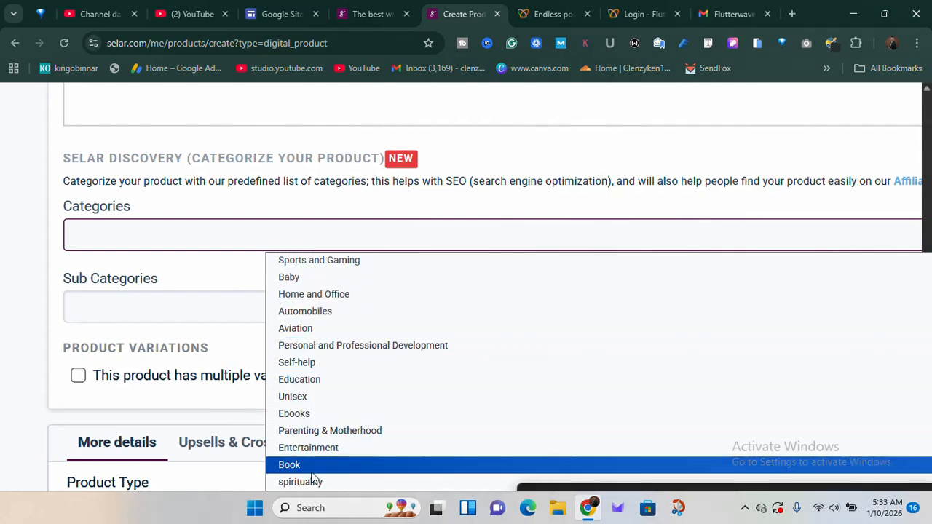
scroll(332, 350, up, 3)
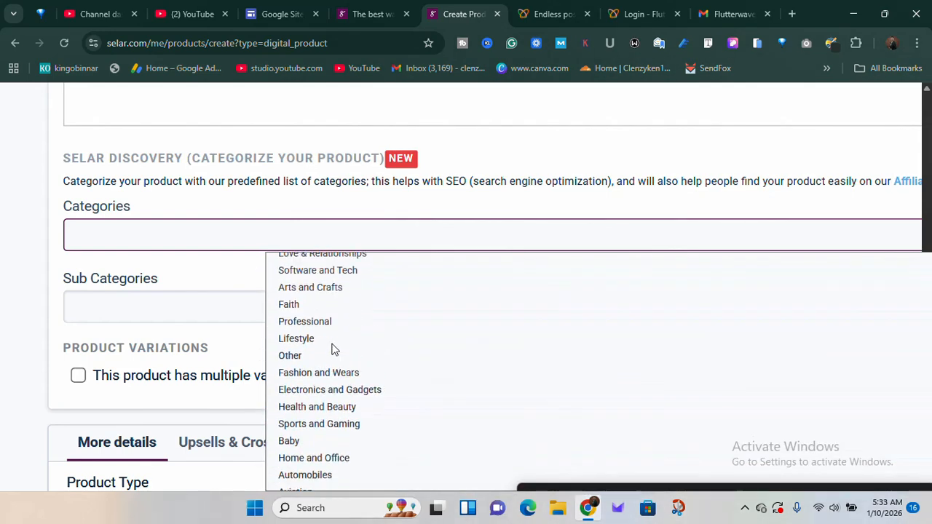
scroll(332, 350, up, 2)
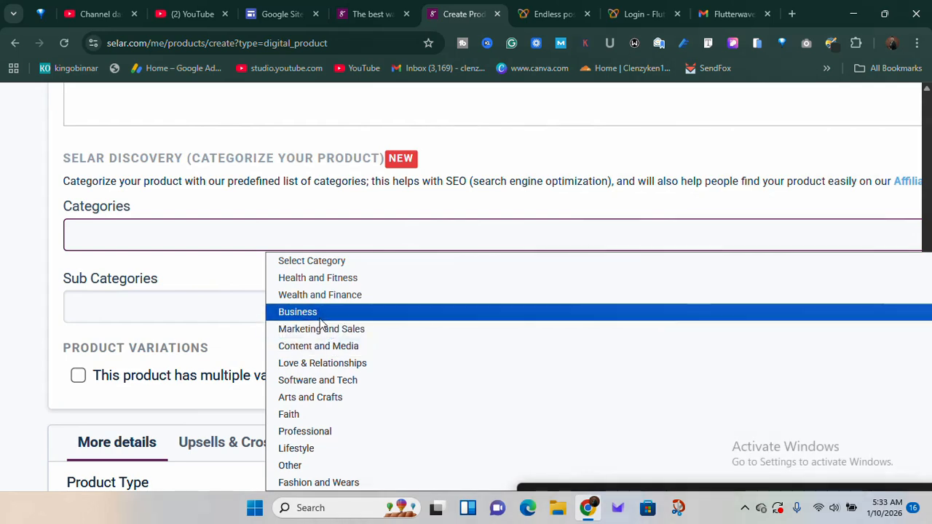
click(318, 313)
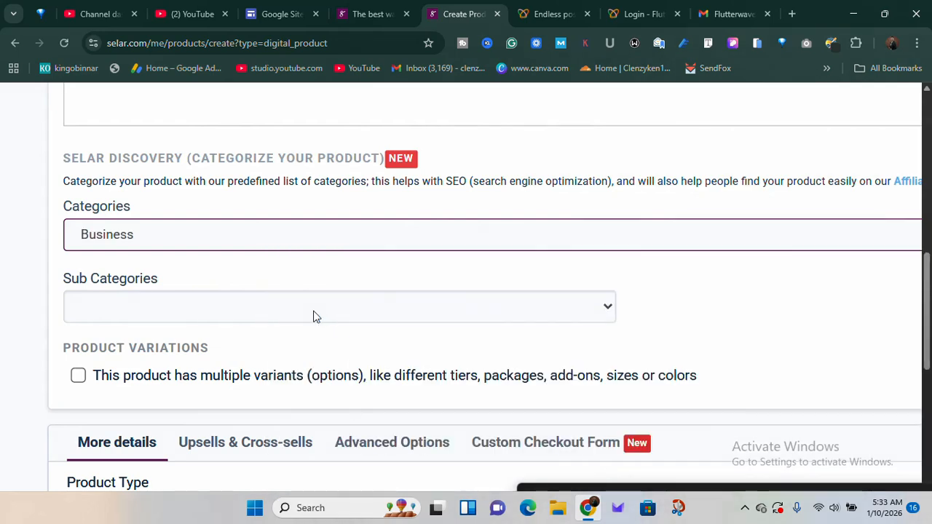
click(161, 301)
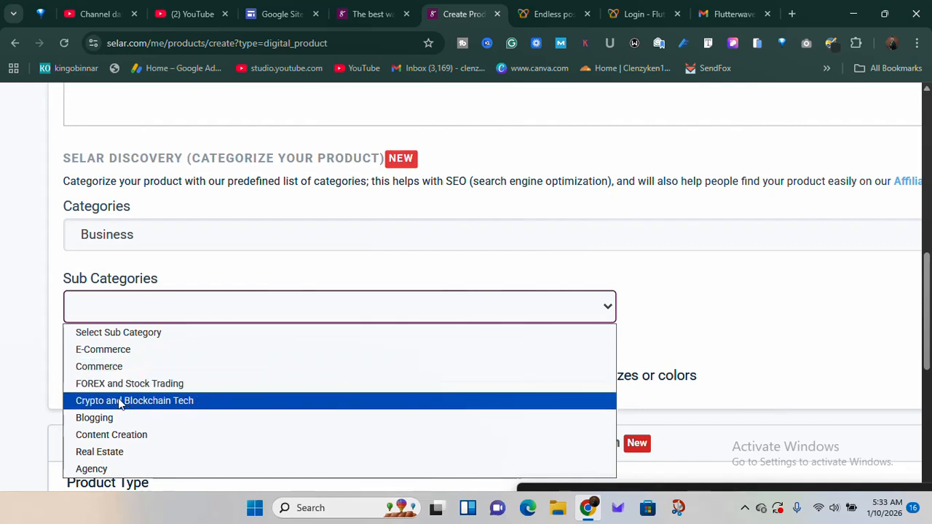
click(106, 351)
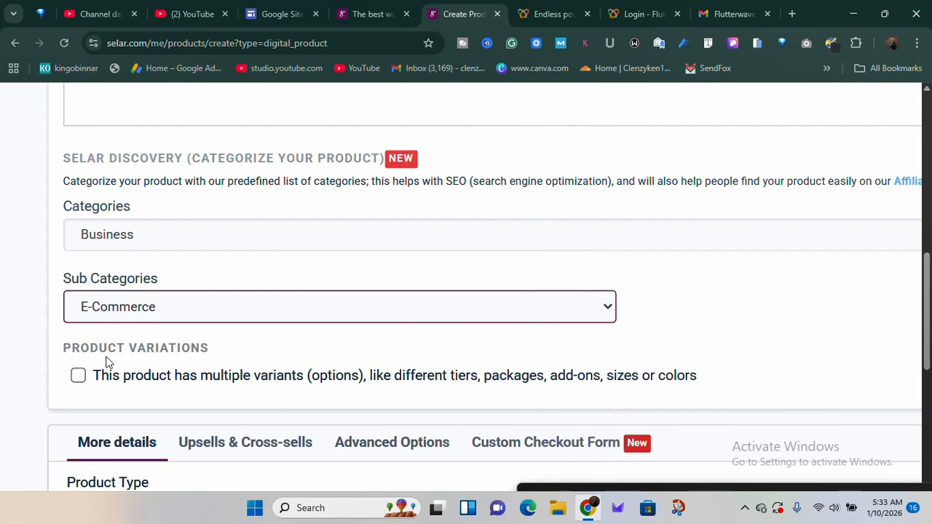
Enable the product's multiple variants option to view what it offers, and disable it again
scroll(106, 362, down, 2)
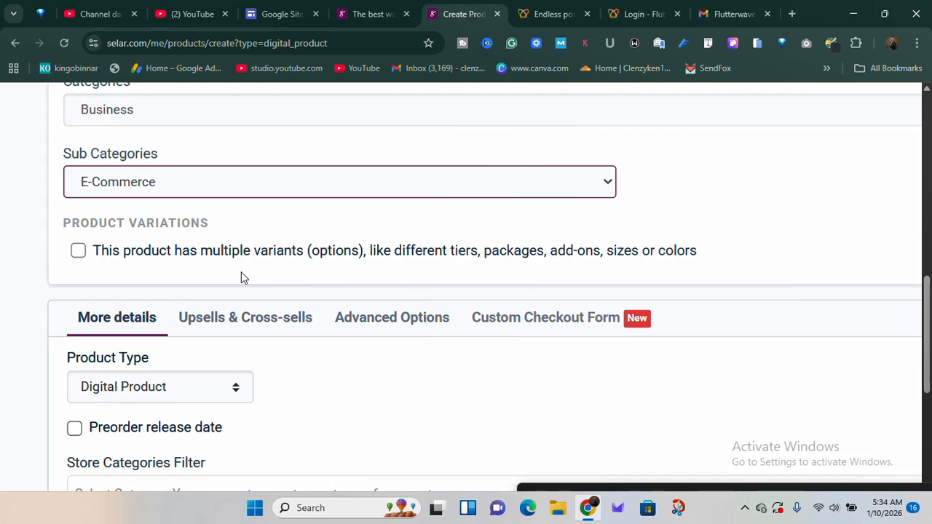
click(78, 251)
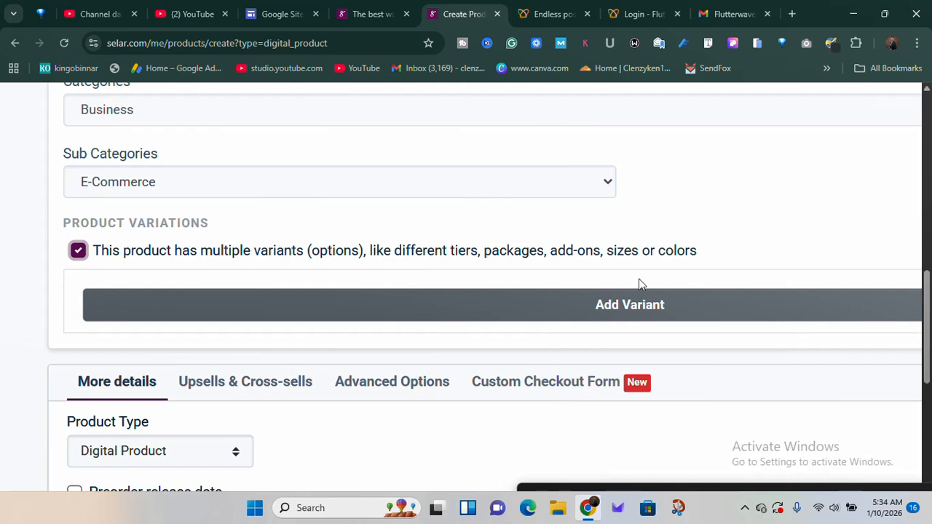
click(79, 251)
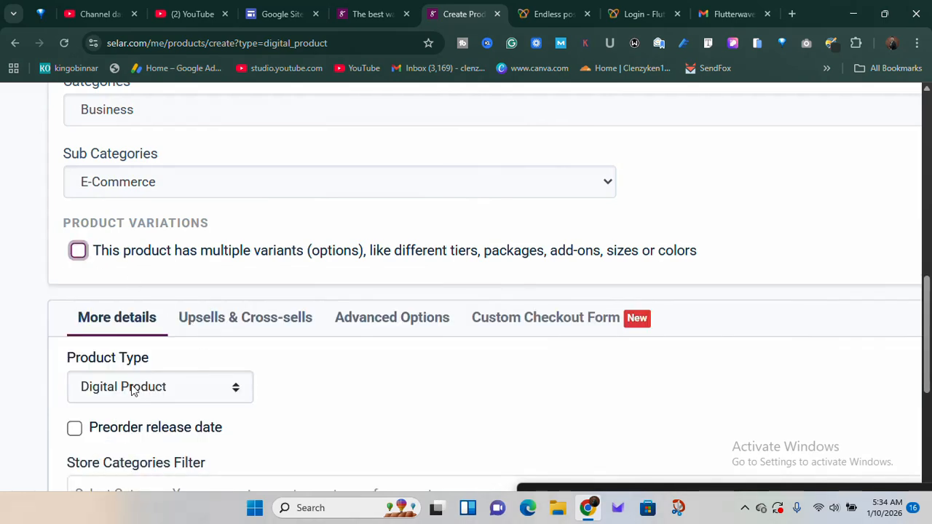
View the product's upsell and cross-sell settings, including the order bump and the cross-sell products option
click(228, 320)
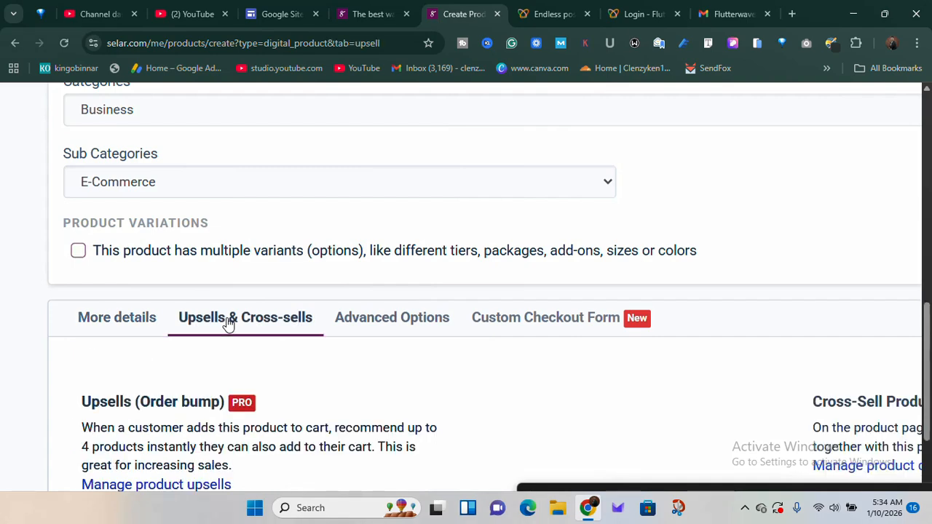
scroll(227, 320, right, 5)
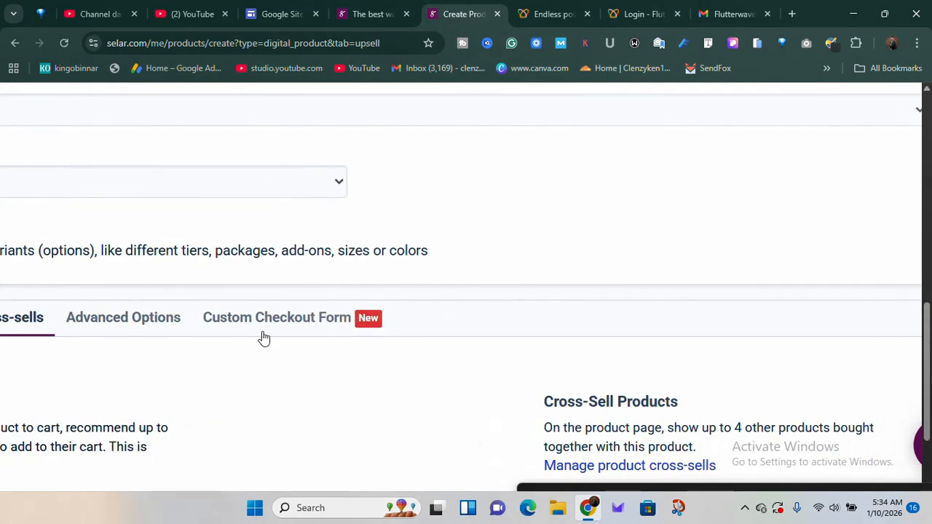
scroll(585, 437, right, 2)
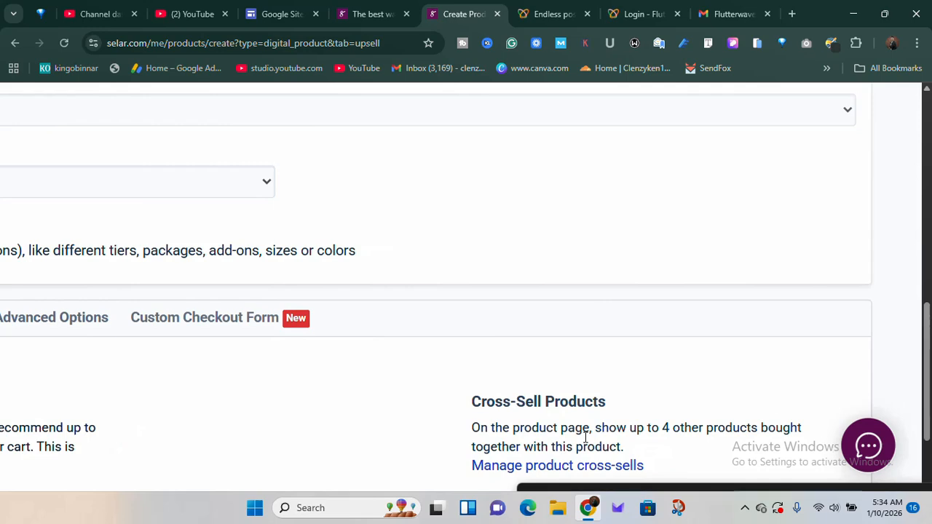
scroll(585, 437, left, 3)
scroll(586, 437, right, 3)
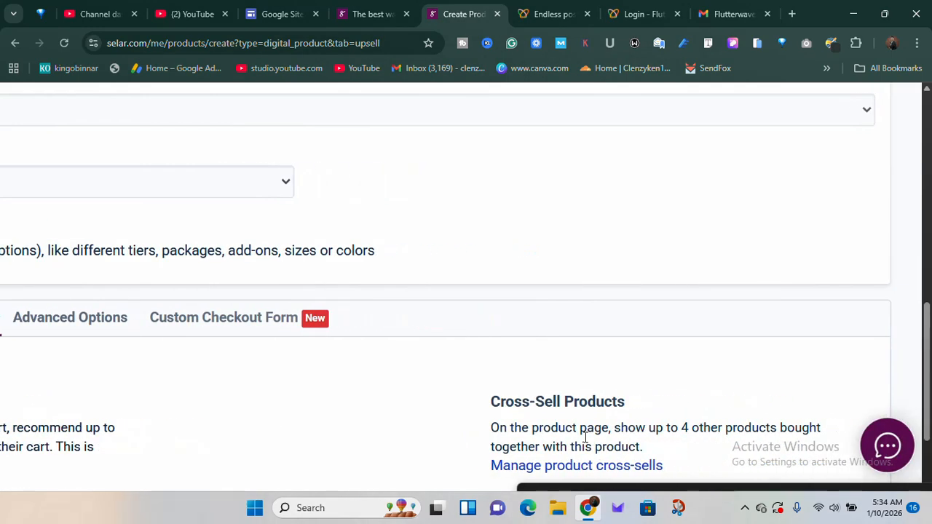
scroll(585, 437, left, 3)
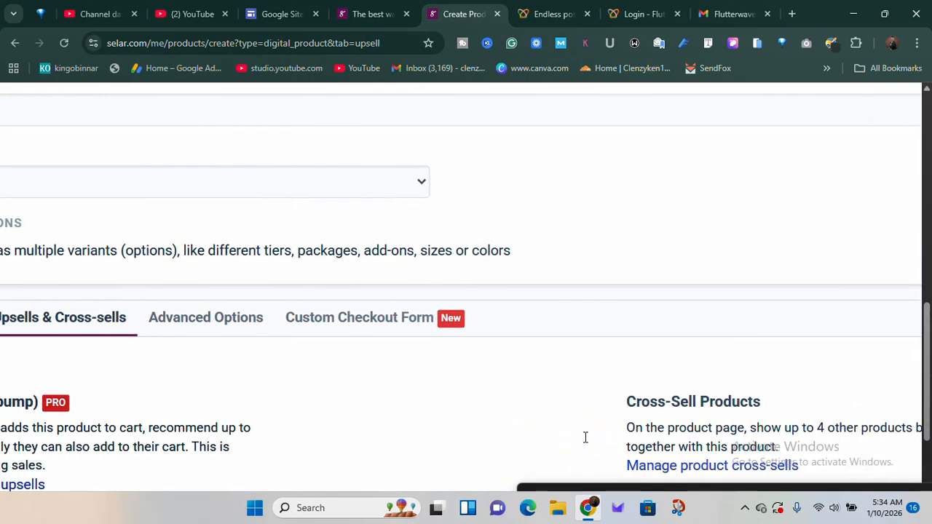
View the product's advanced options, including the checkout button call to action, store homepage hiding and purchase limit per email
click(266, 328)
scroll(266, 331, left, 2)
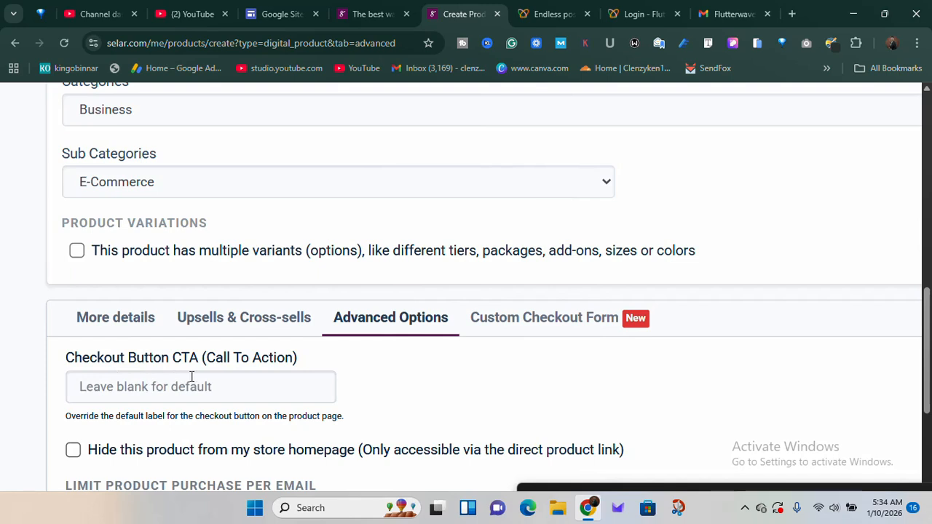
click(233, 383)
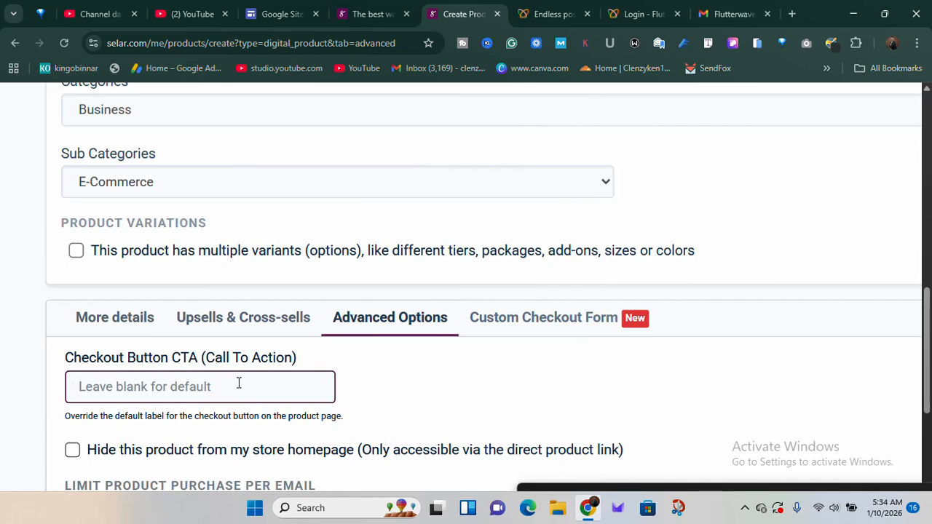
scroll(268, 384, down, 4)
scroll(268, 385, up, 2)
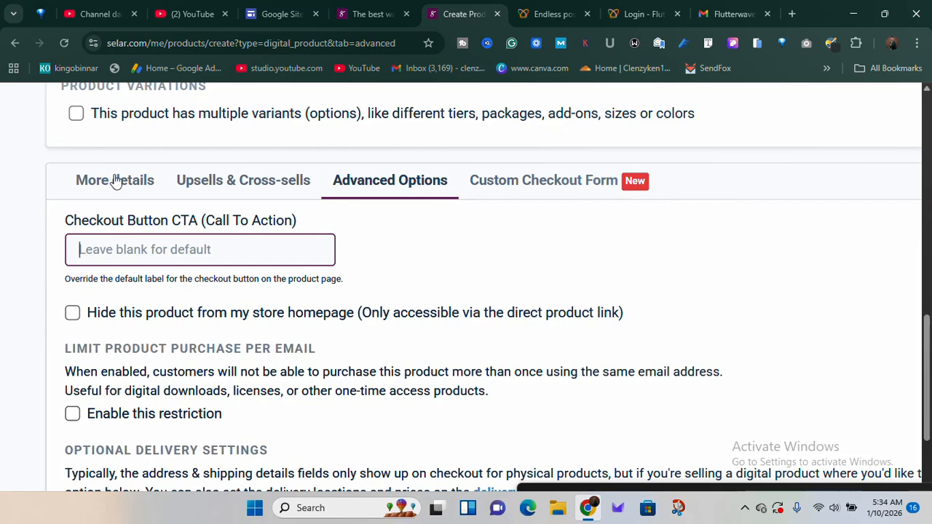
Examine the product's file access types, maximum file size and file upload area in its further details
click(115, 181)
scroll(162, 305, down, 2)
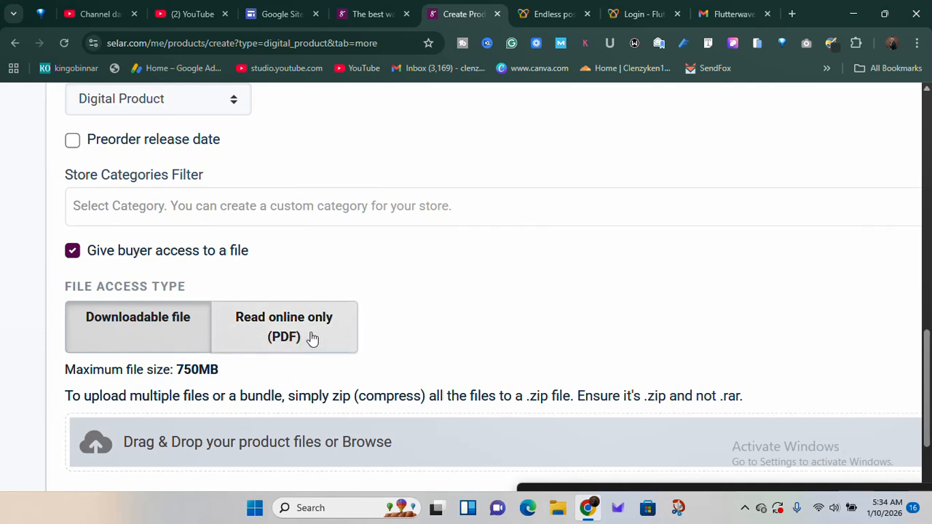
scroll(312, 338, down, 1)
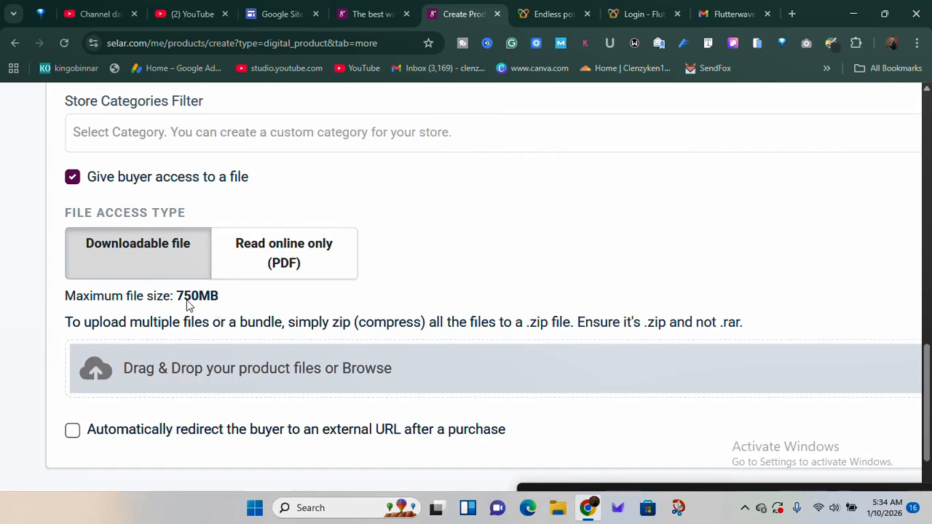
scroll(189, 305, up, 3)
scroll(189, 304, left, 1)
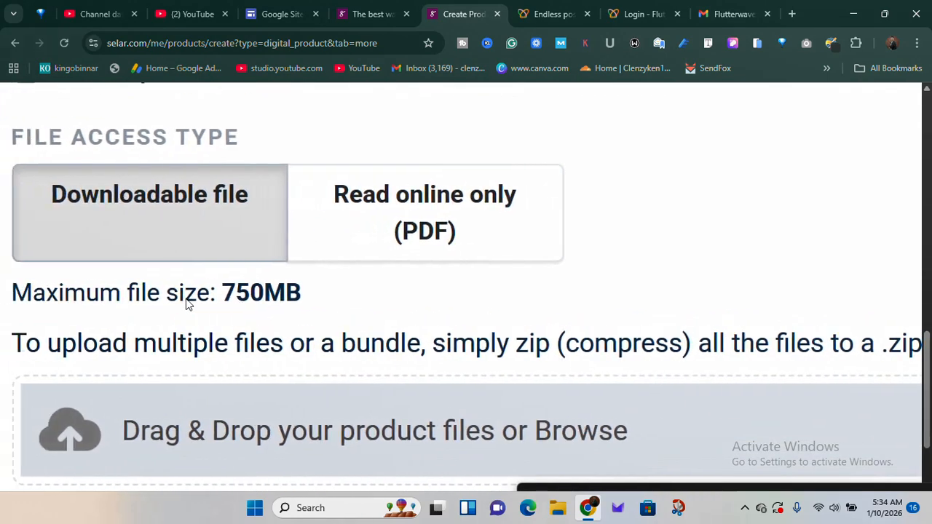
triple_click(267, 294)
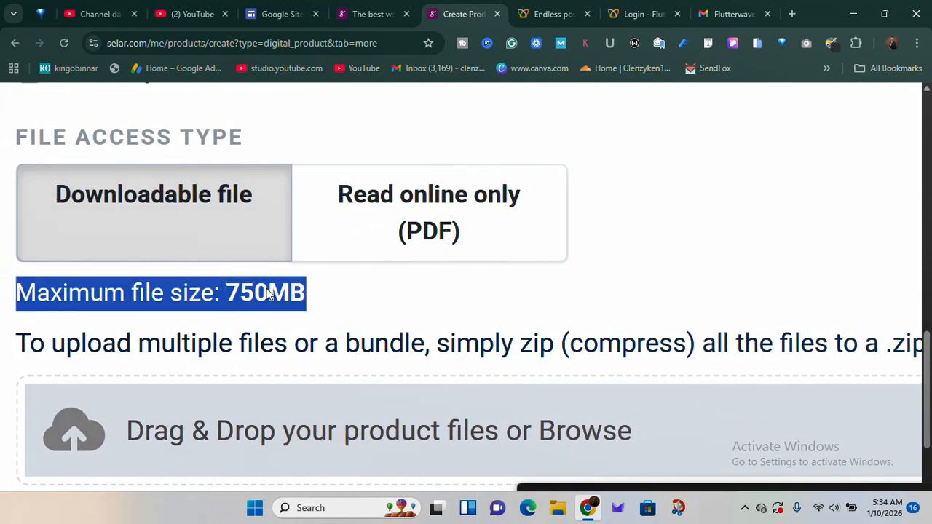
double_click(267, 293)
scroll(267, 293, down, 5)
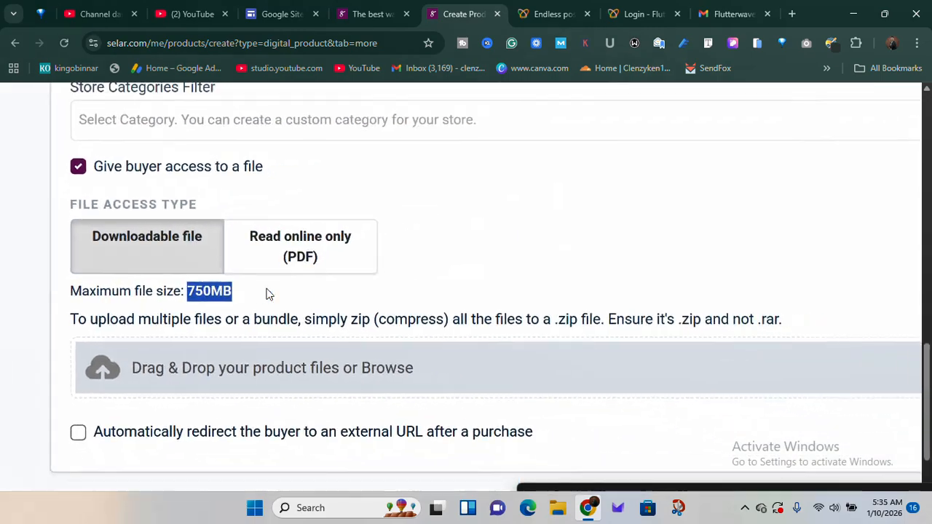
scroll(158, 355, up, 5)
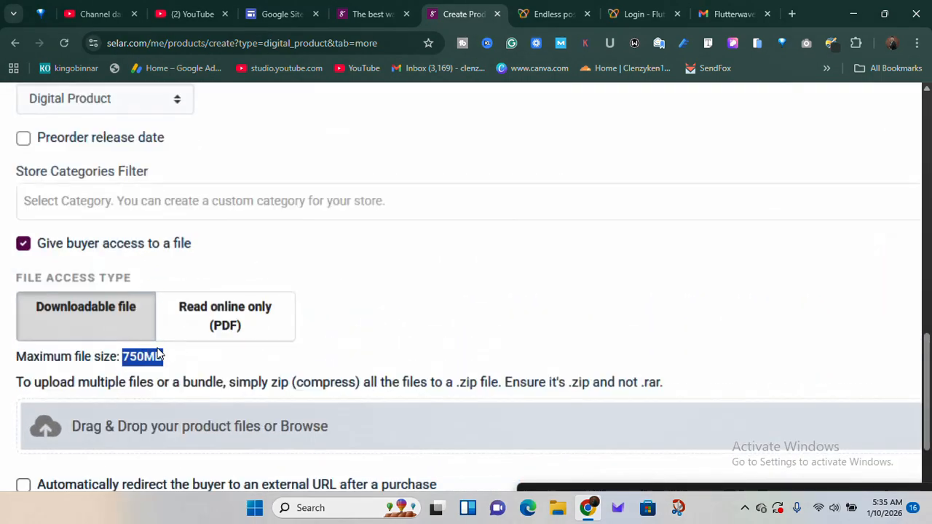
scroll(158, 354, down, 3)
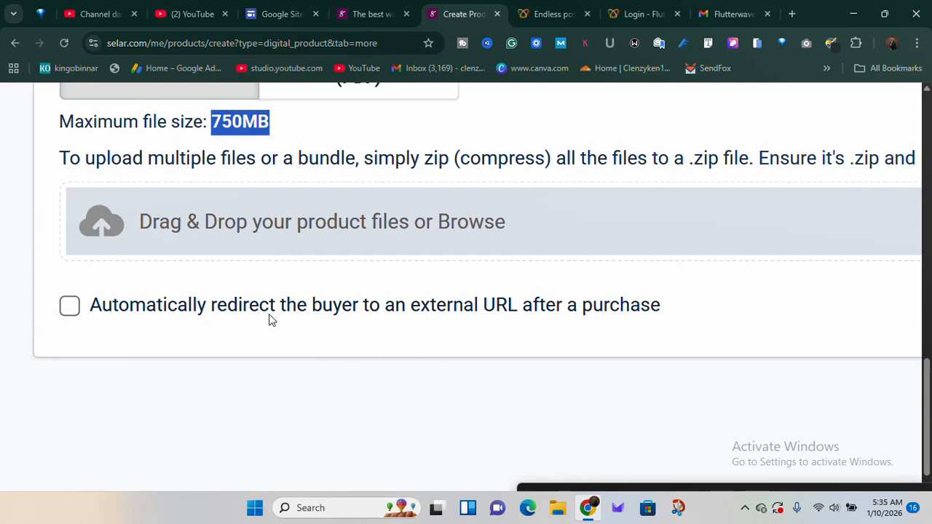
Enable automatic redirection of the buyer to an external URL after a purchase and place the cursor in the redirect URL field
click(70, 306)
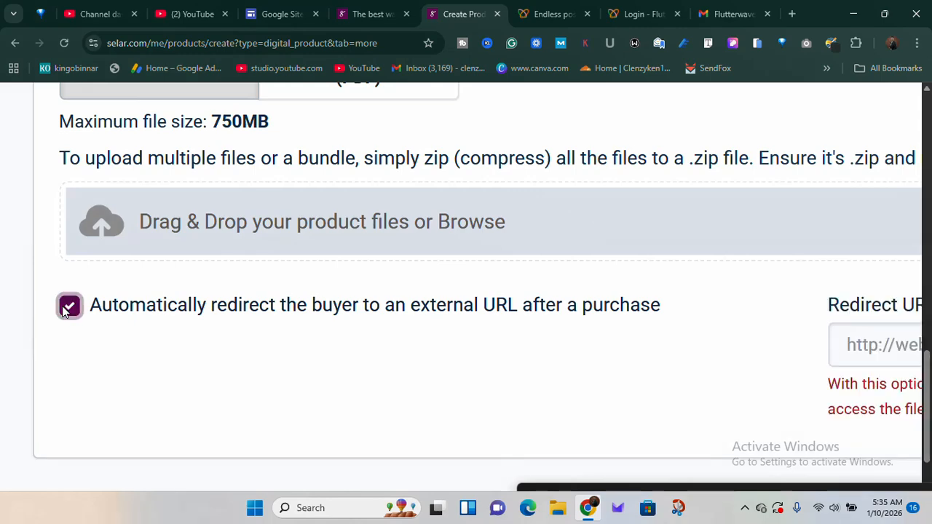
scroll(837, 394, right, 5)
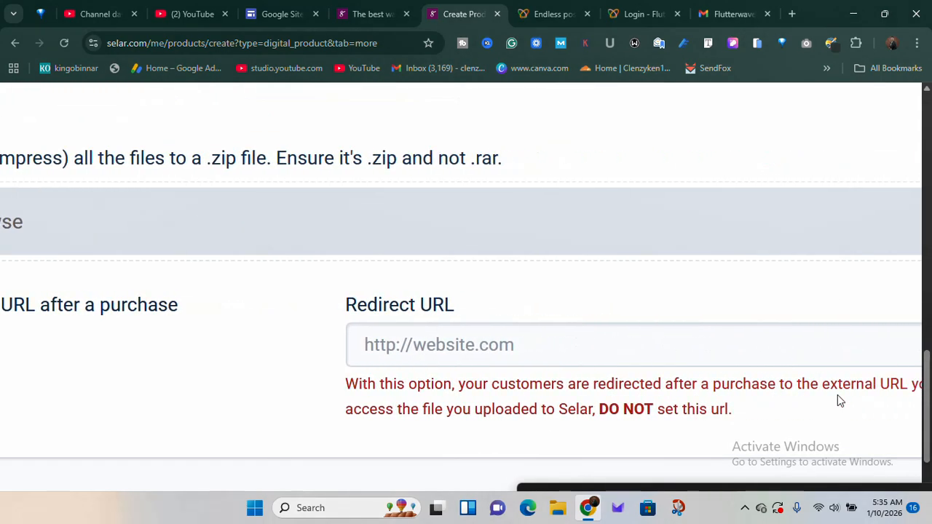
click(602, 349)
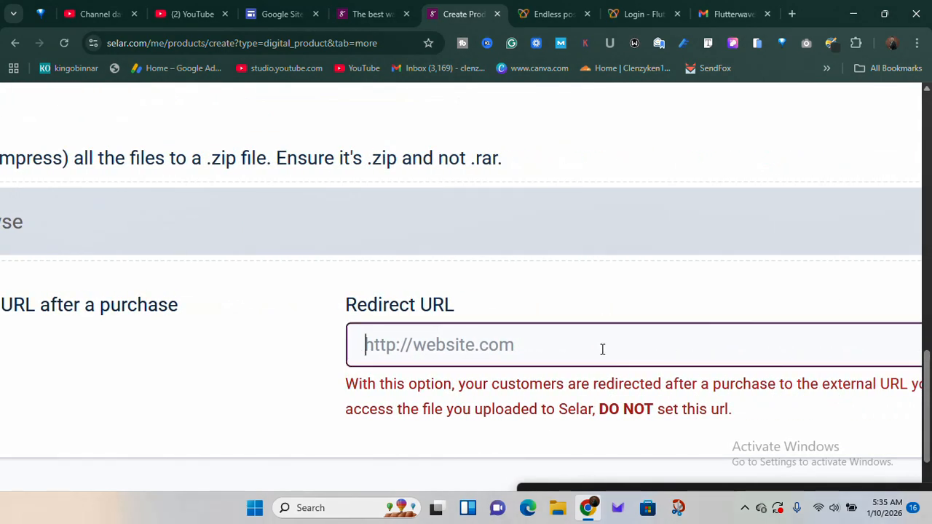
Leave the product form without saving, return to the creator dashboard and open the list of all products
key(ctrl+0)
scroll(602, 349, up, 10)
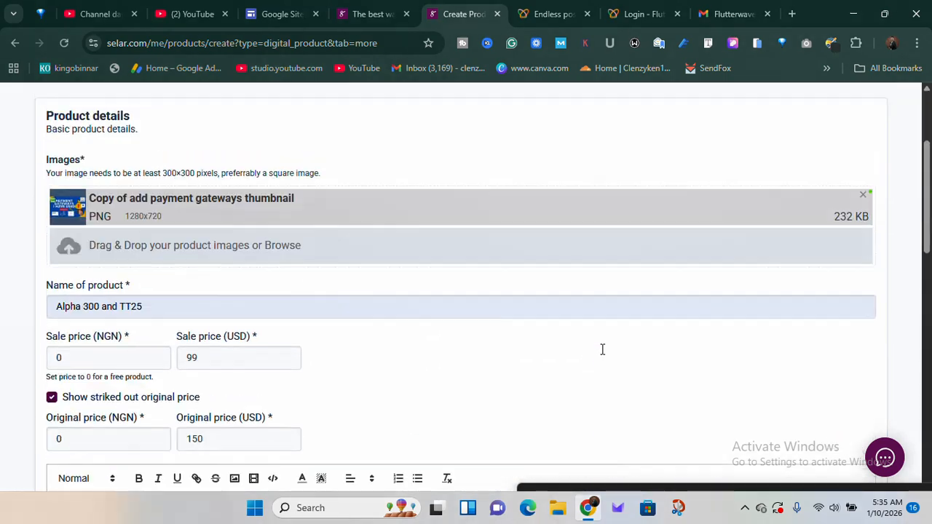
scroll(603, 349, up, 2)
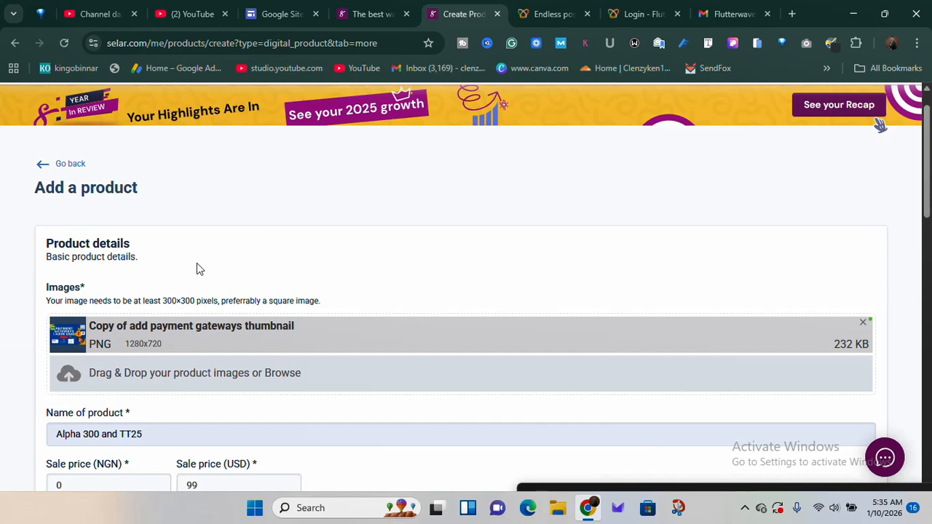
click(74, 168)
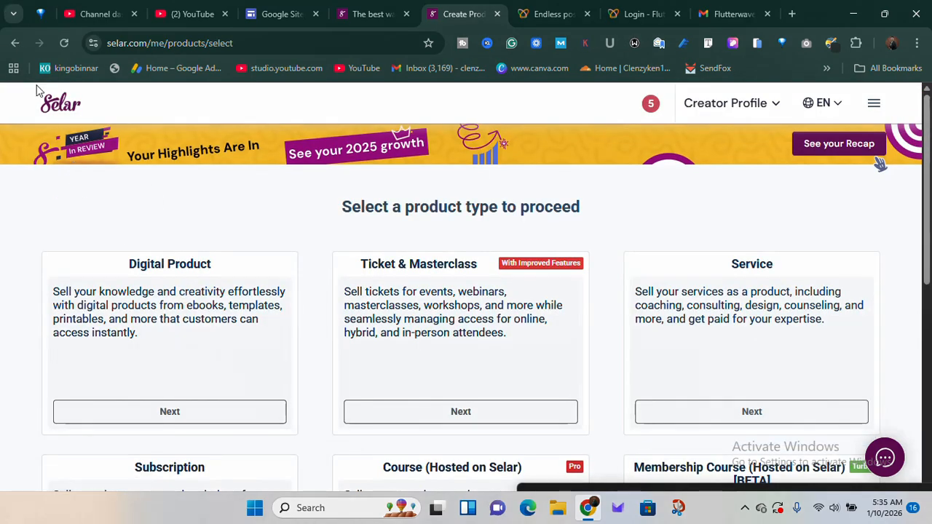
click(56, 107)
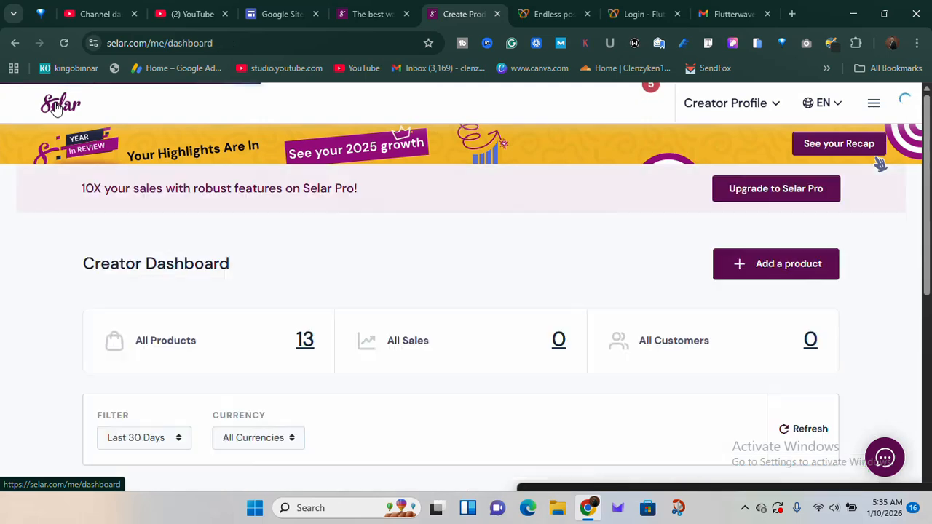
click(306, 347)
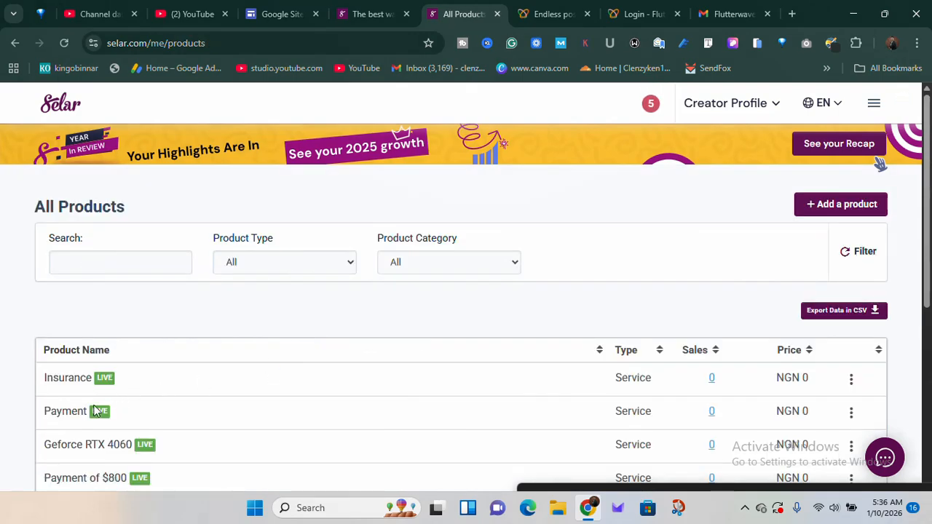
Find SMTP For E-commerce website in the product list and view its public sales page
scroll(150, 415, down, 2)
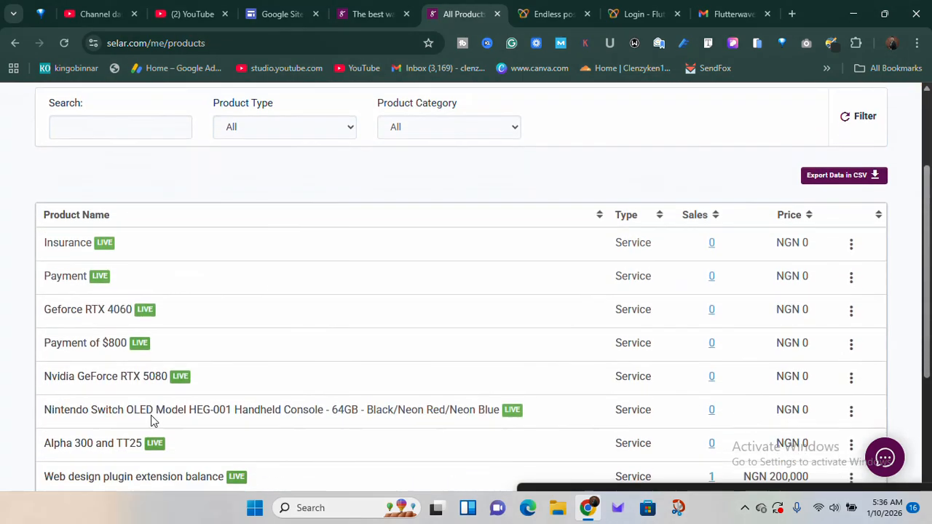
scroll(150, 415, down, 3)
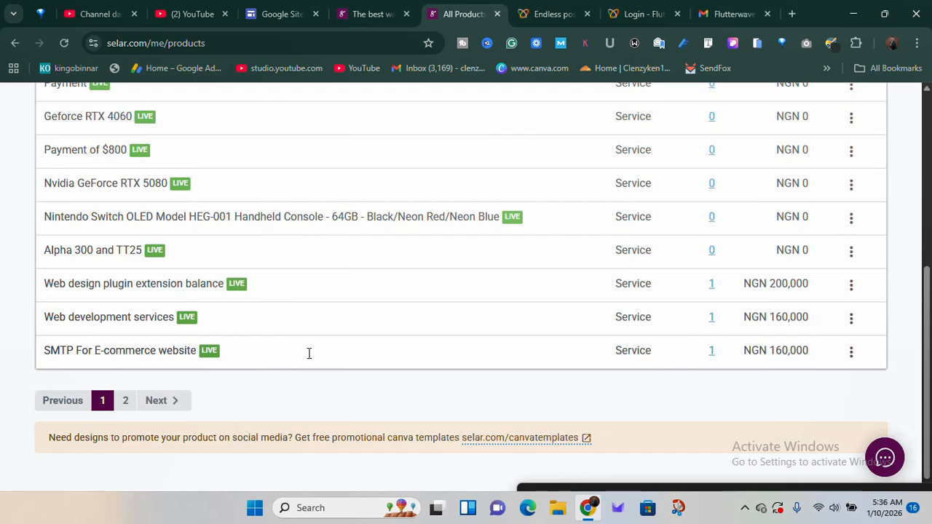
click(851, 354)
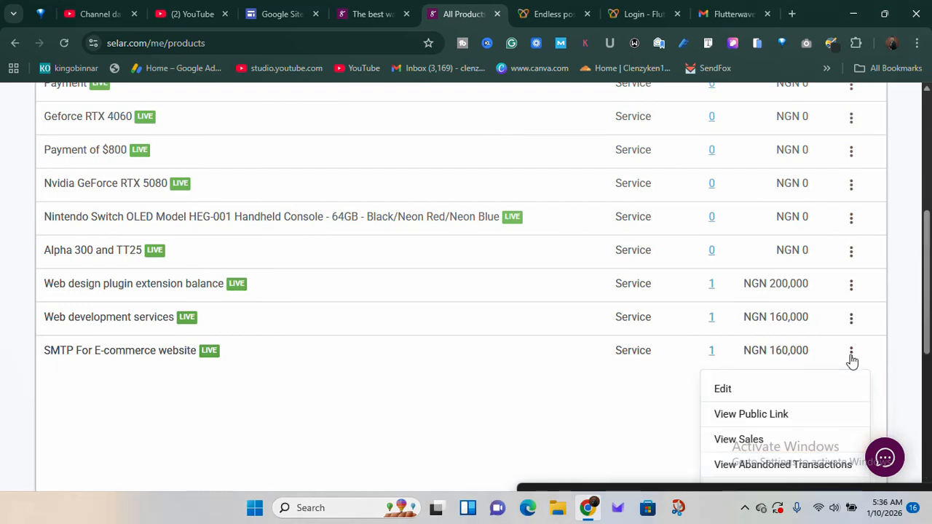
click(753, 415)
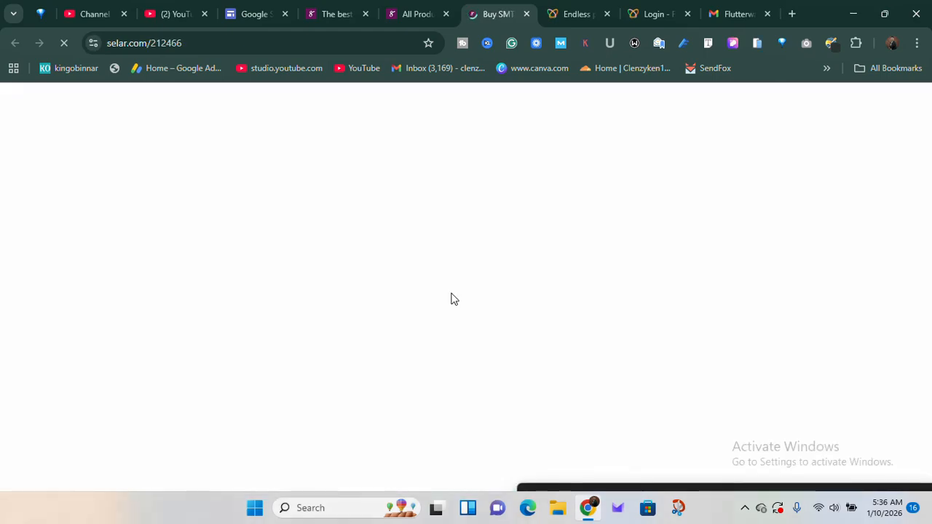
scroll(452, 298, down, 6)
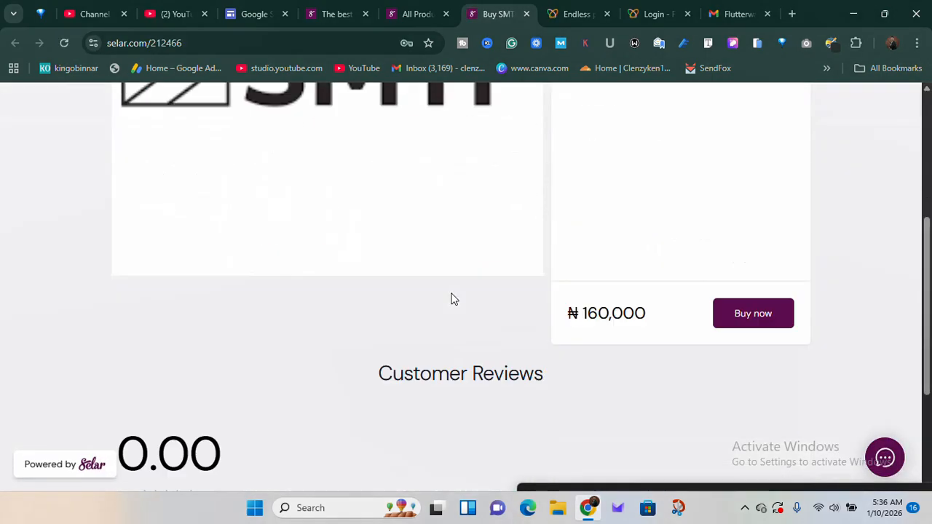
scroll(452, 299, up, 6)
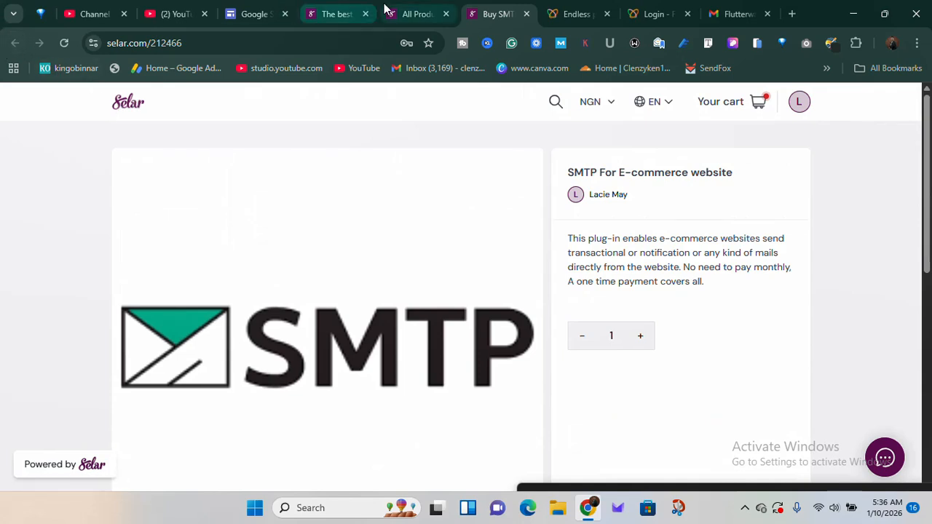
Return to the product list and view the public sales page of Web design plugin extension balance
click(417, 14)
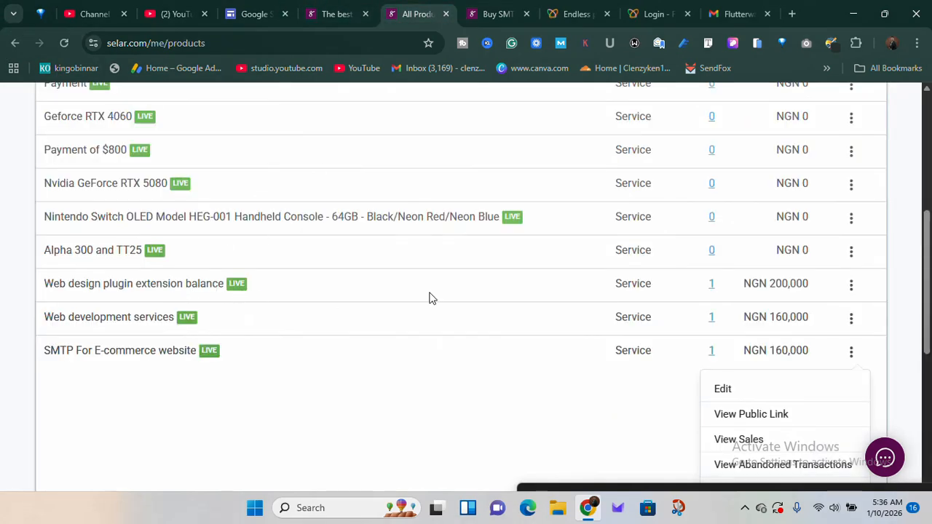
click(853, 287)
click(857, 291)
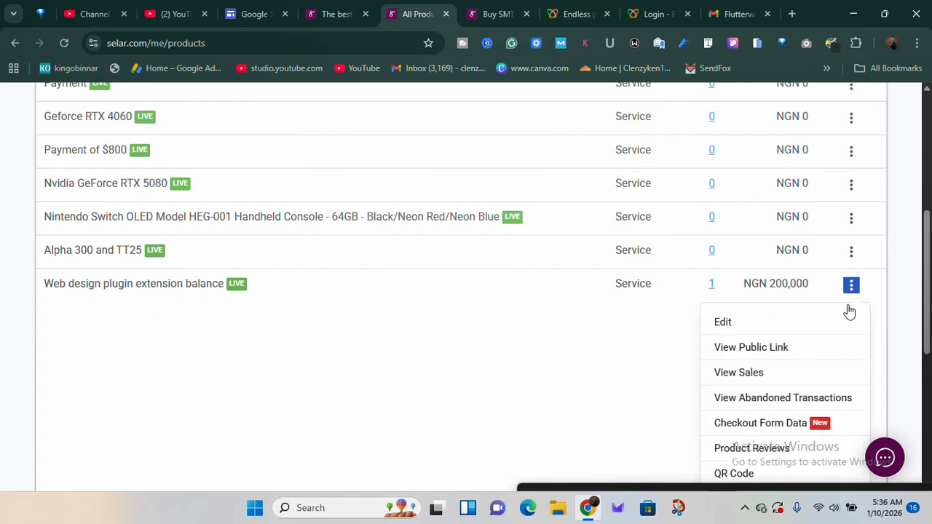
click(784, 358)
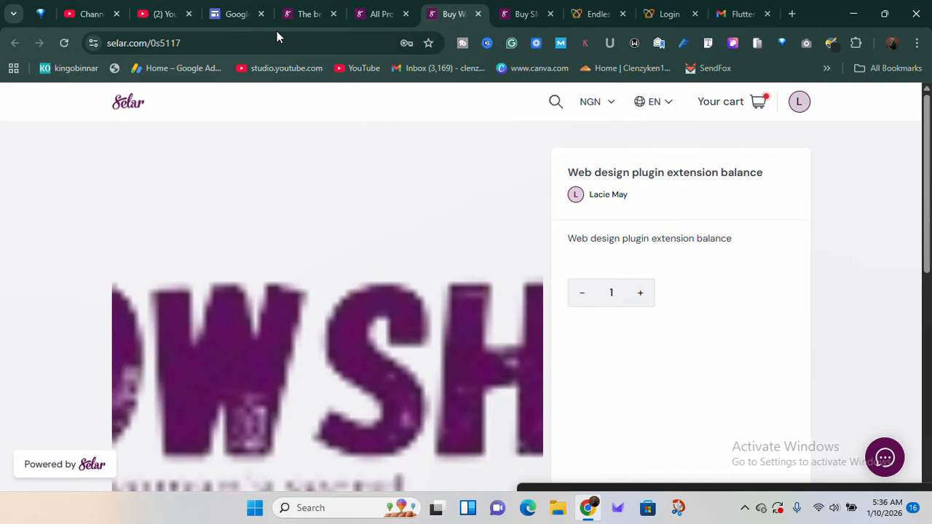
Go back to the product list and return to the creator dashboard
click(374, 8)
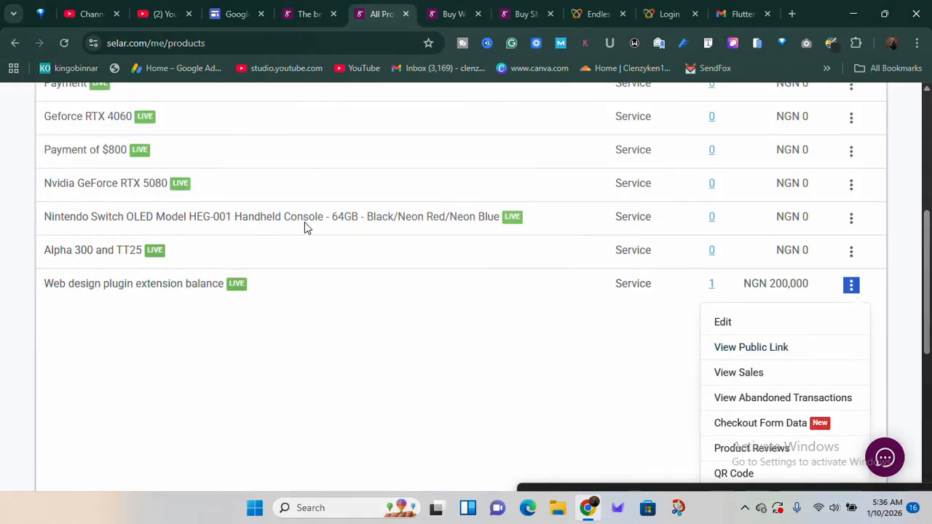
scroll(306, 228, up, 5)
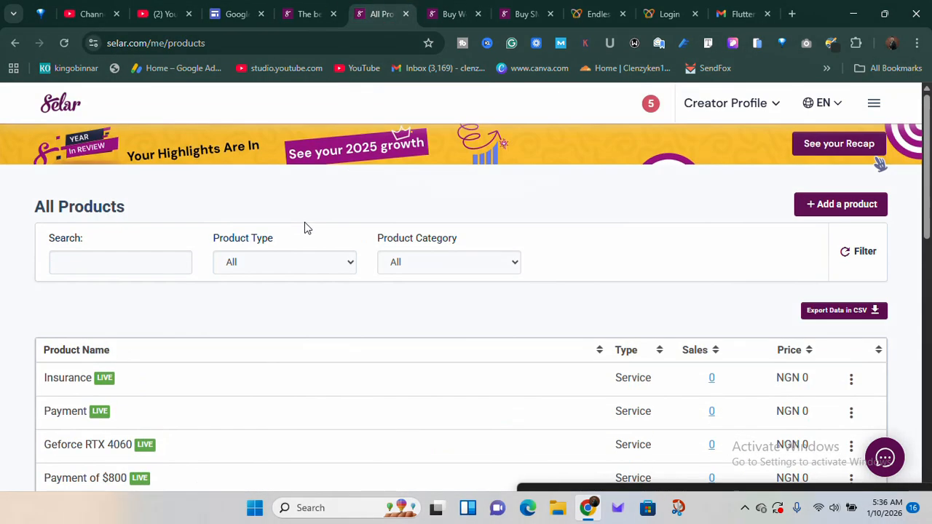
click(66, 110)
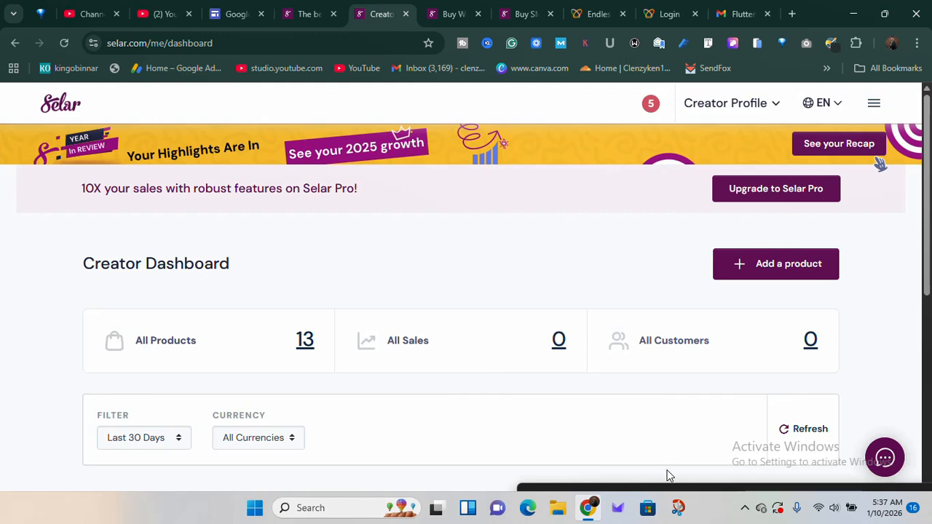
mouse_move(685, 481)
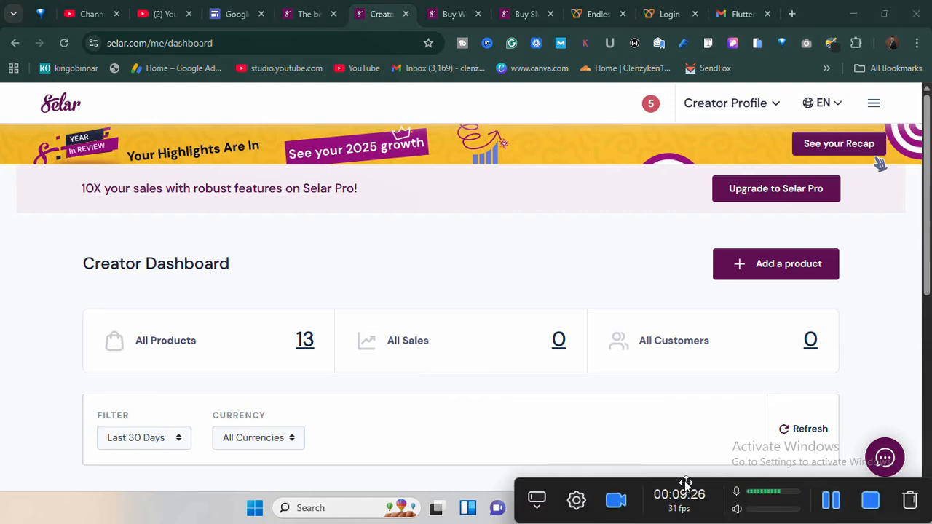
drag(684, 481, 670, 445)
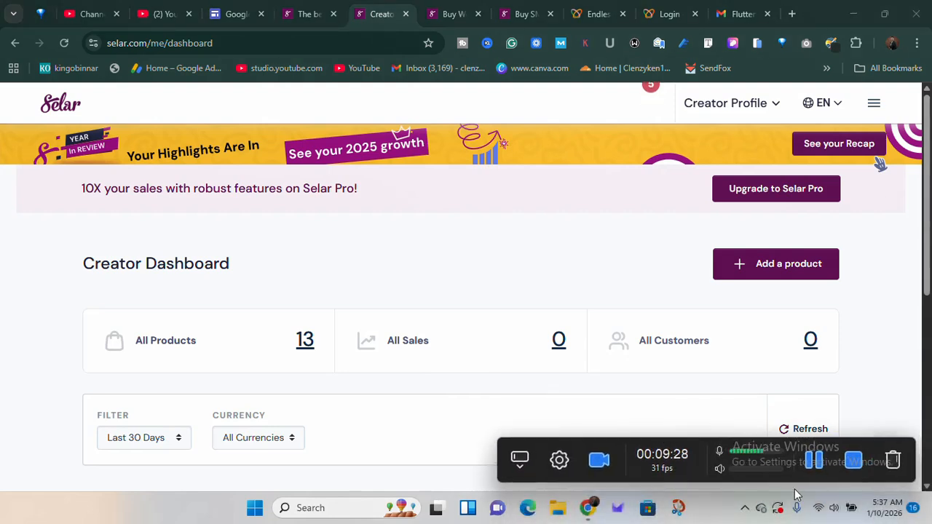